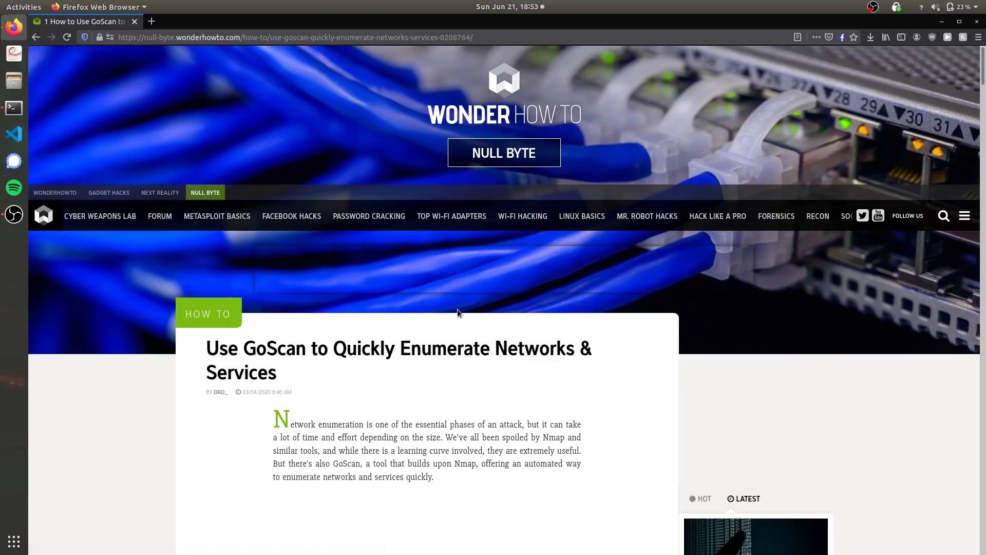
Scroll to 'Get GoScan Installed & Ready' and copy the goscan_2.4 wget download command.
scroll(456, 313, "down", 3)
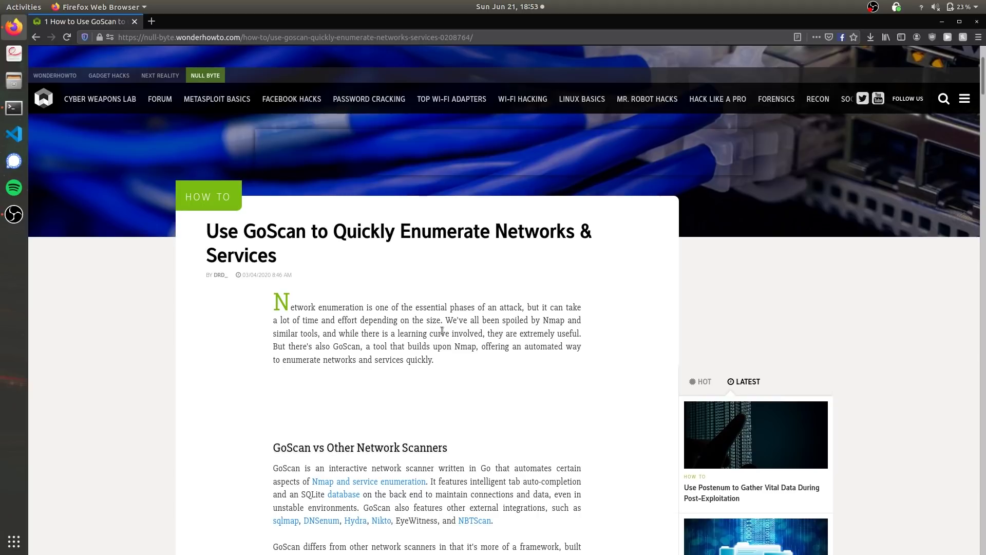
scroll(442, 331, "down", 10)
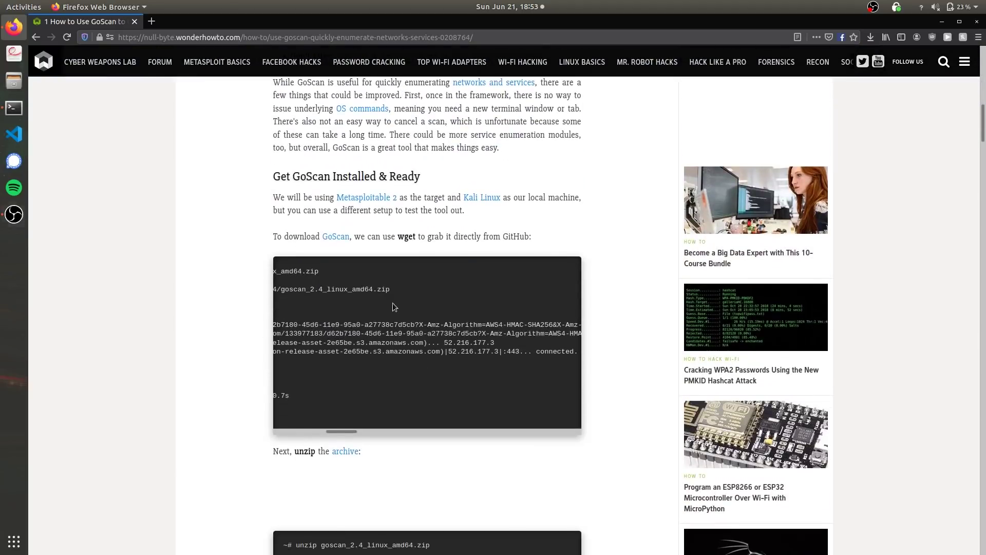
left_click_drag(330, 431, 268, 436)
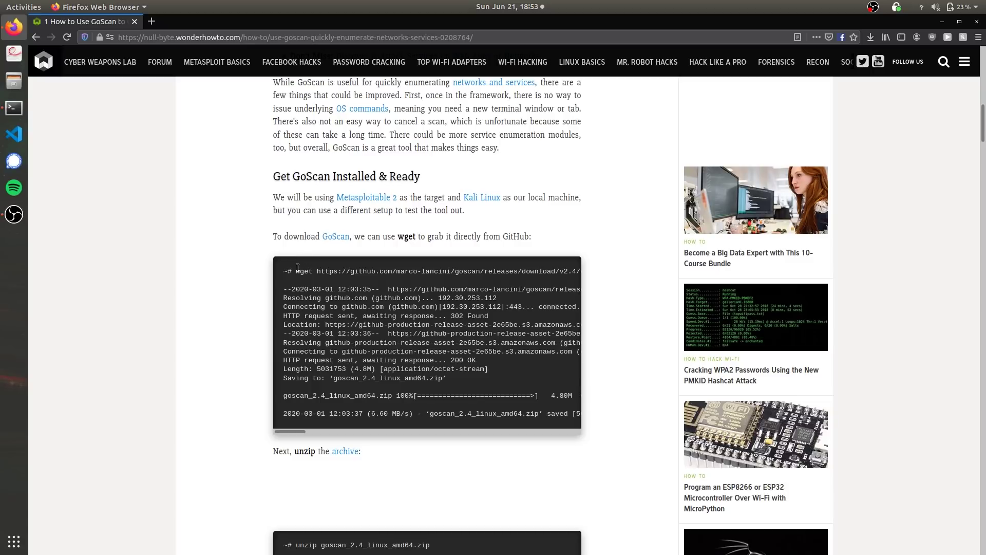
left_click_drag(298, 268, 409, 278)
key("ctrl+c")
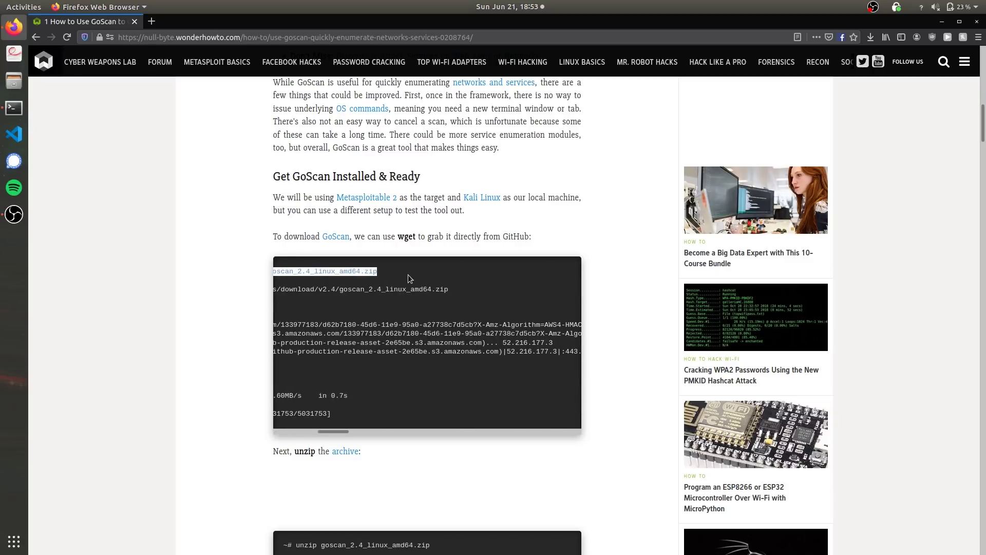
left_click(14, 107)
Download goscan_2.4_linux_amd64.zip with wget and list it in ~/Programs.
key("ctrl+shift+v")
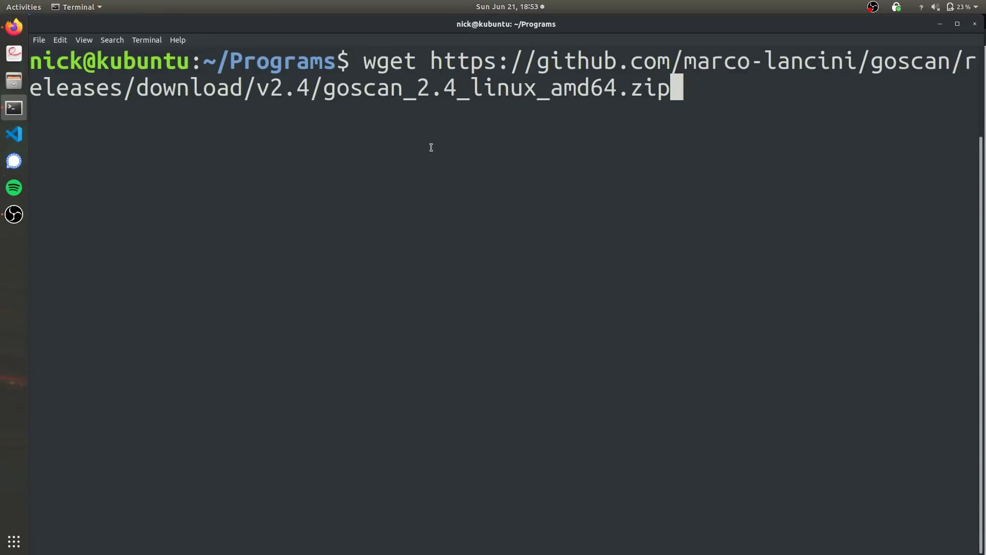
key("Return")
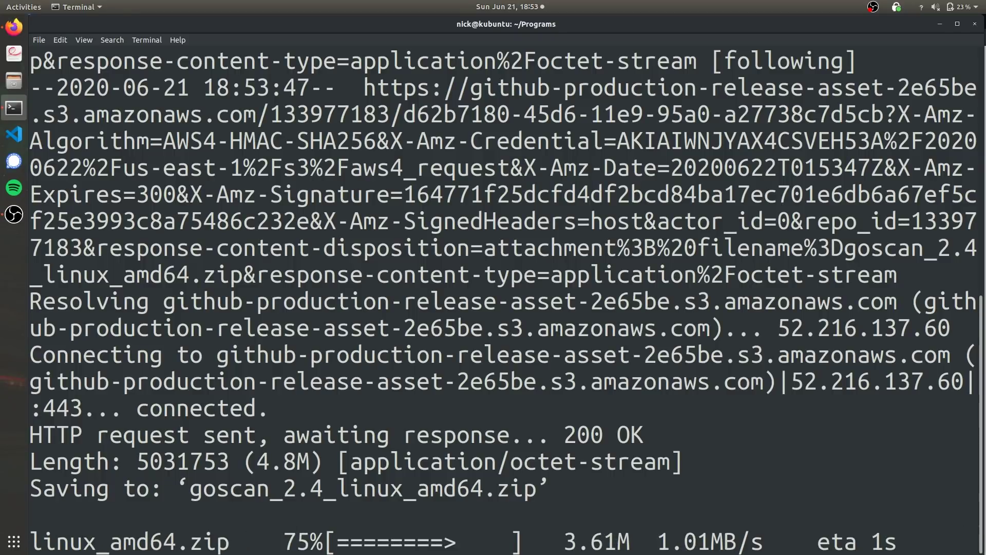
type("ls")
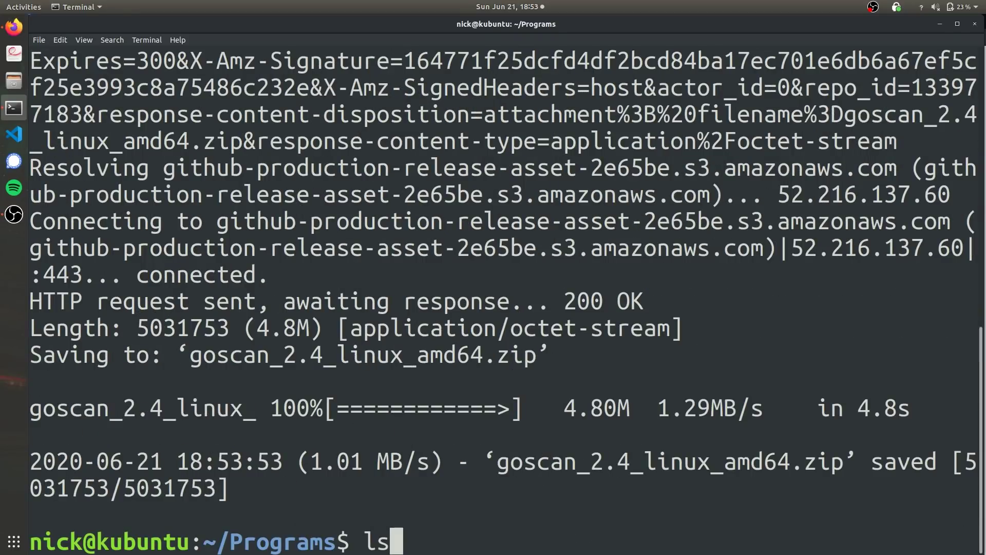
key("Return")
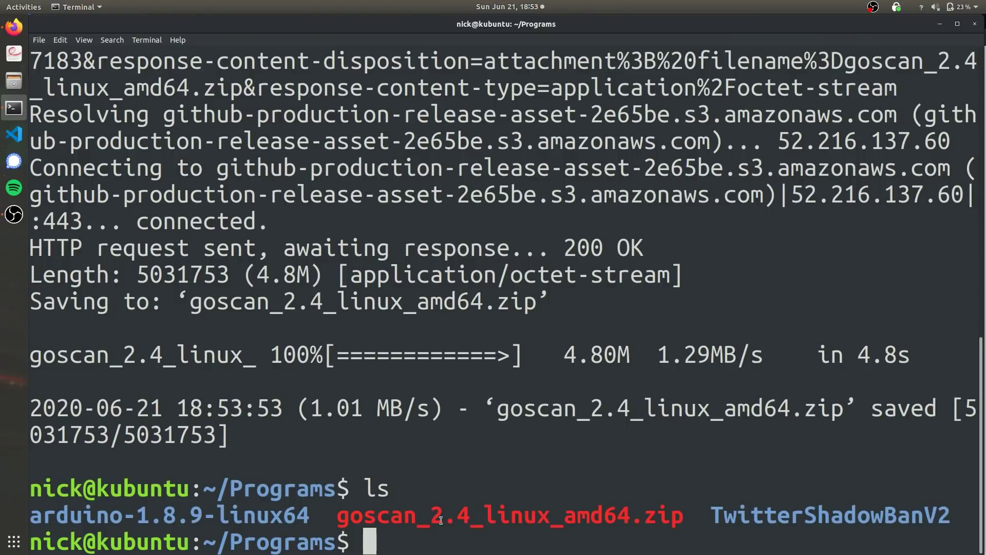
left_click_drag(343, 511, 683, 518)
left_click(573, 544)
Unzip goscan_2.4_linux_amd64.zip and list the extracted goscan file.
type("unzip ")
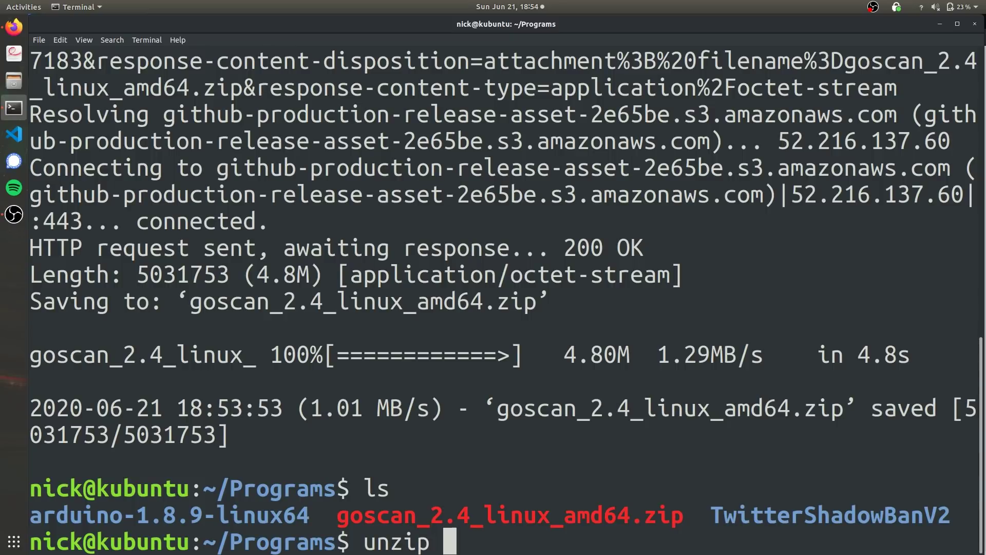
type("g")
key("Tab")
key("Return")
type("ls")
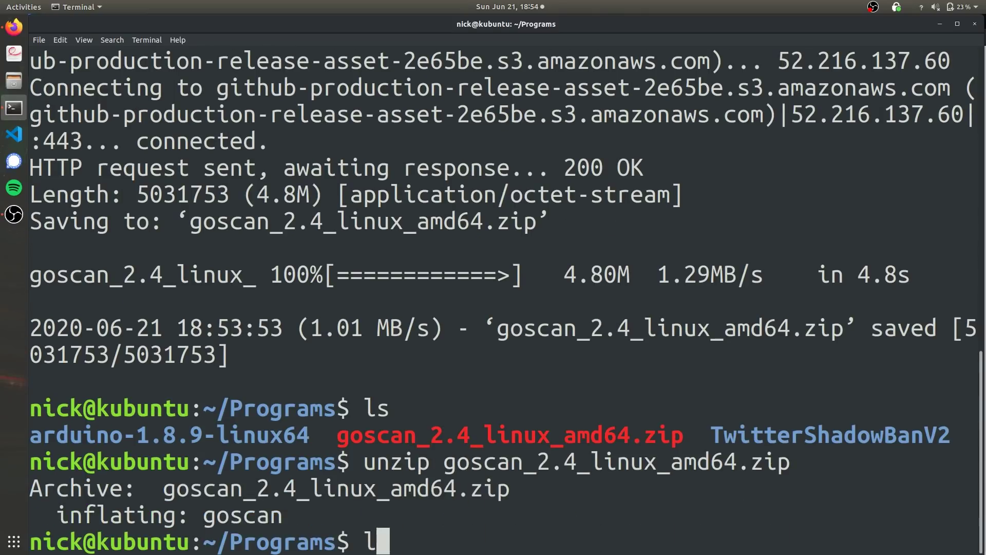
key("Return")
double_click(41, 510)
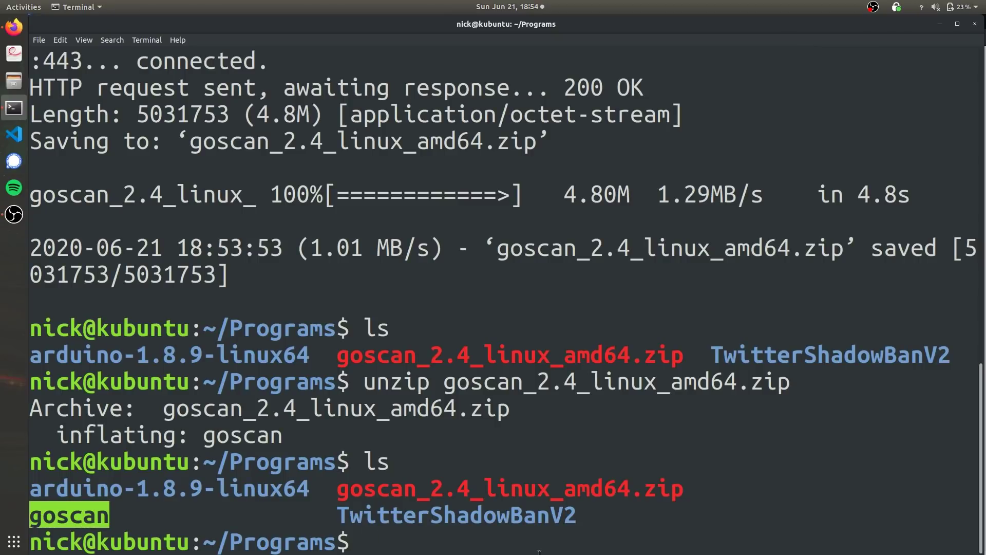
left_click(539, 551)
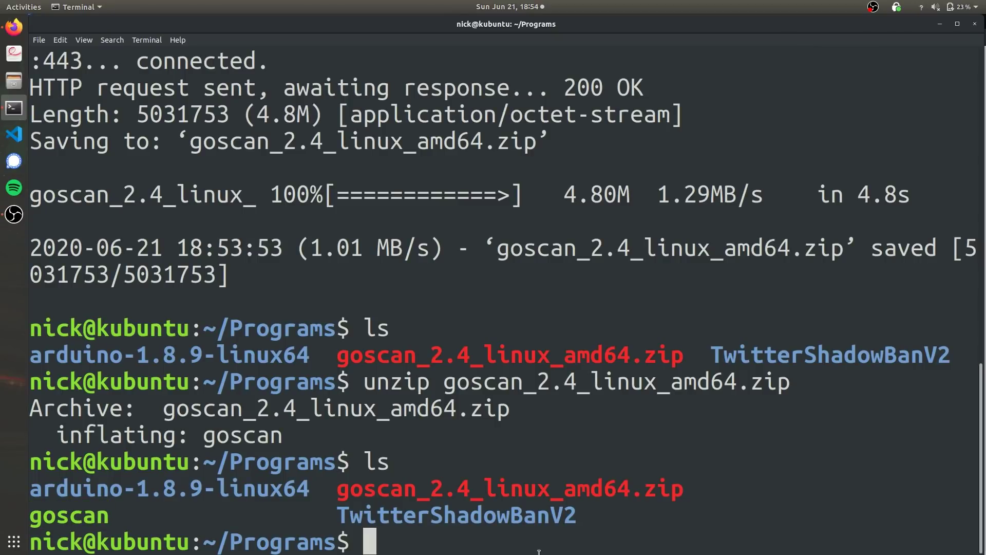
Check with file that goscan is an ELF 64-bit executable.
type("file gos")
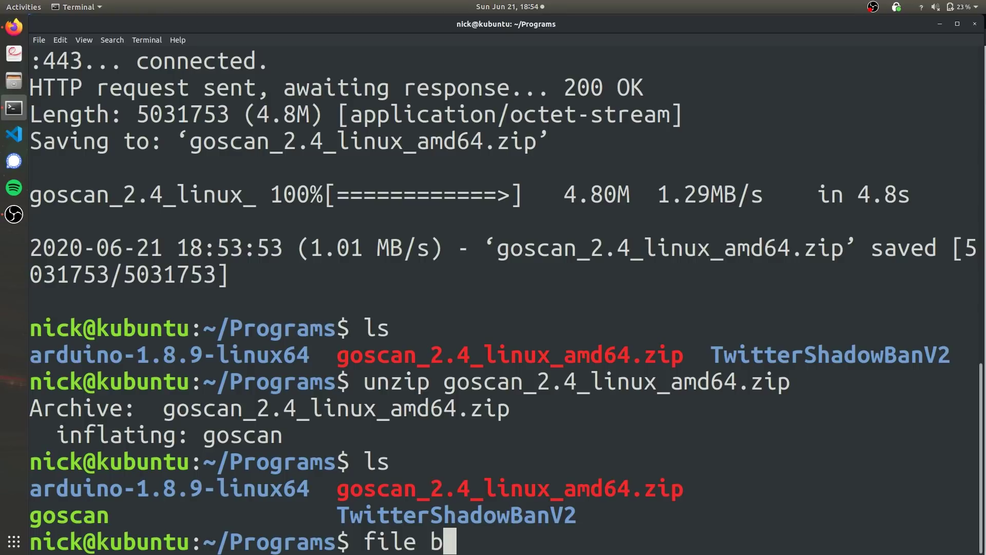
key("Tab")
key("Return")
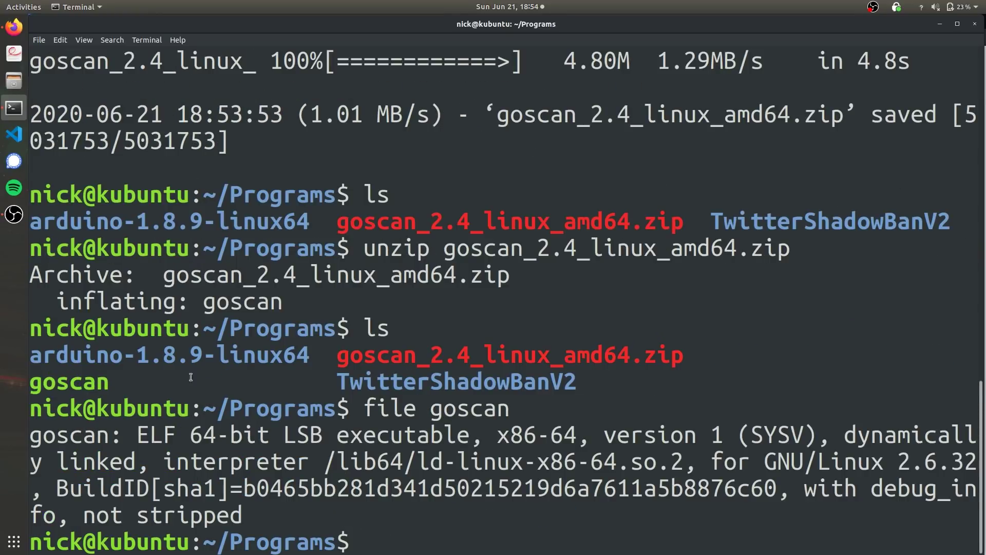
left_click_drag(323, 434, 510, 435)
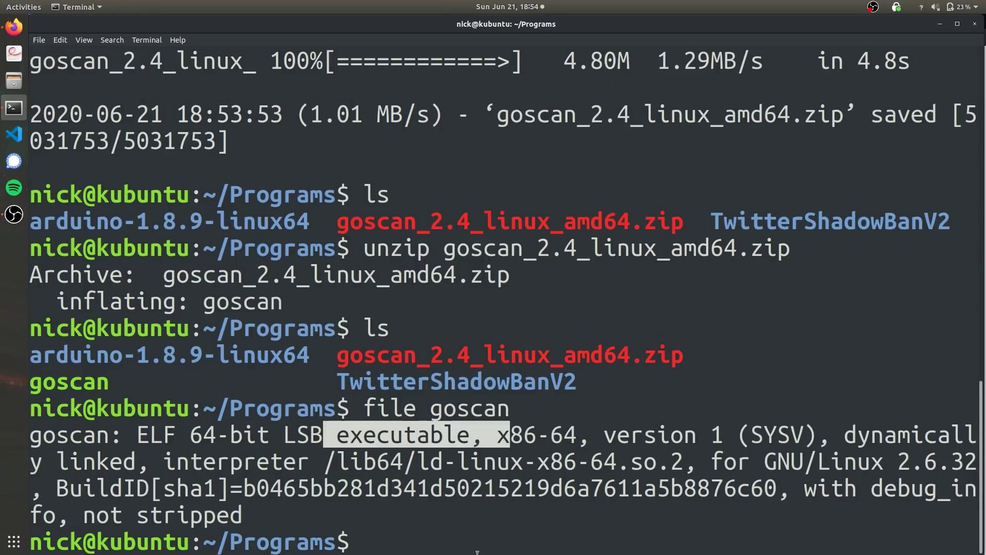
left_click(470, 550)
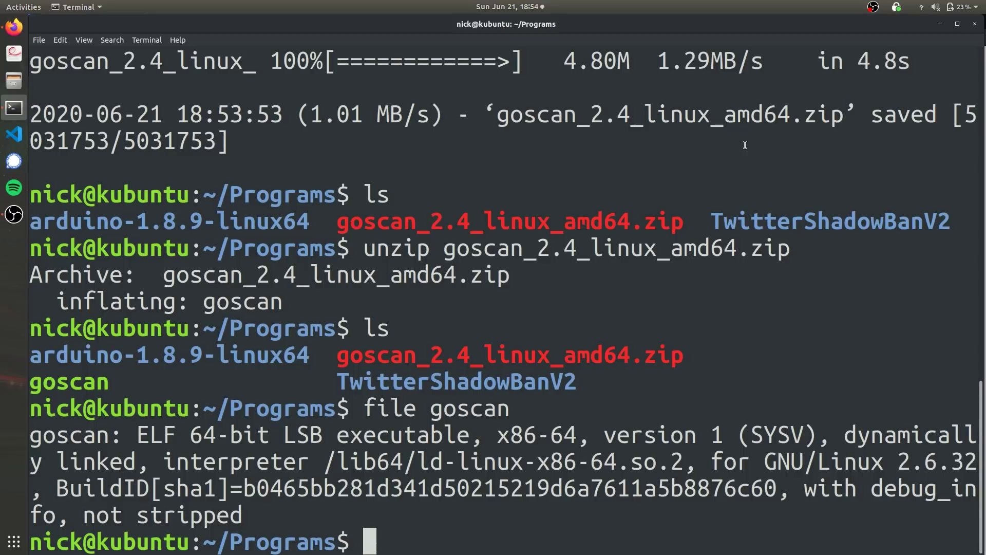
Try moving goscan to /bin/goscan with mv, which is denied.
type("mv ")
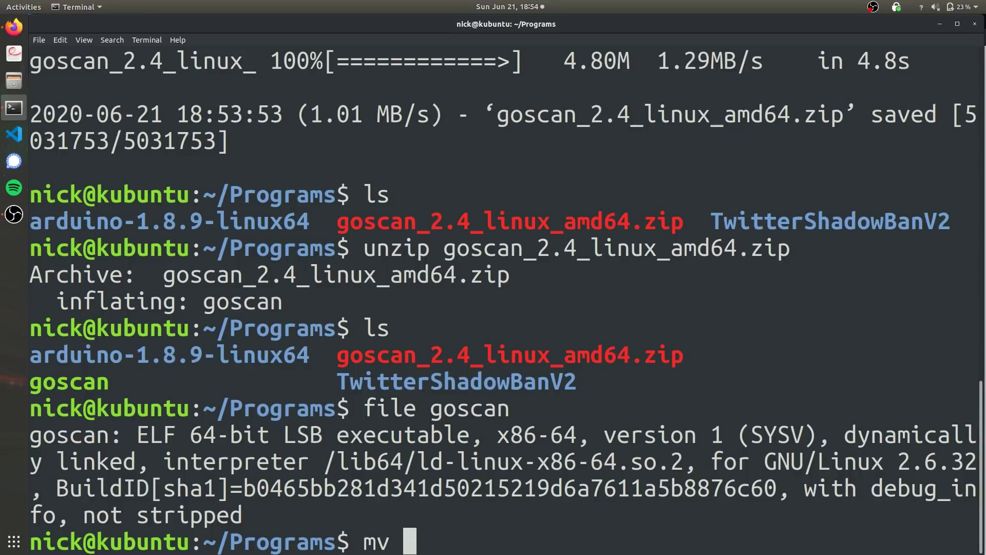
type("./")
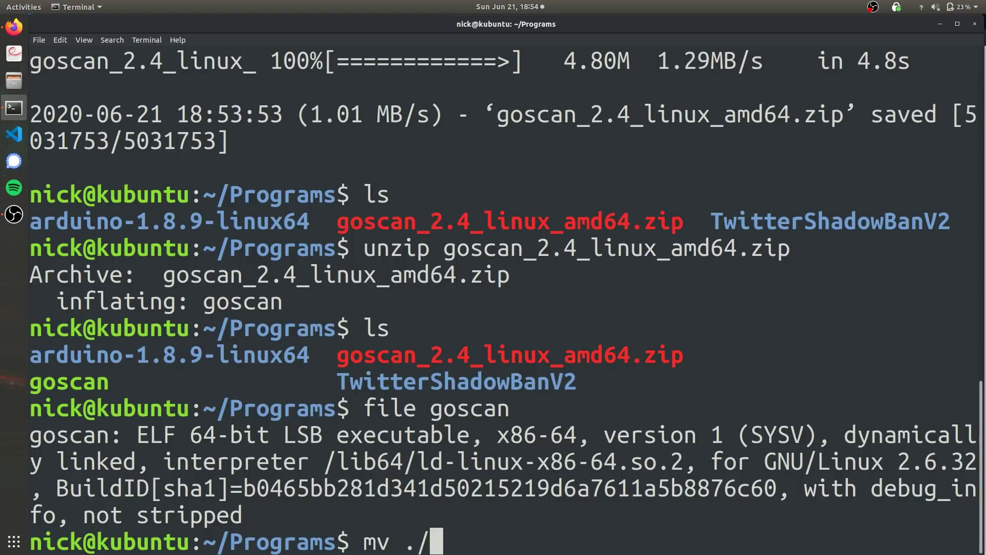
type("gosa")
key("BackSpace")
type("CAN")
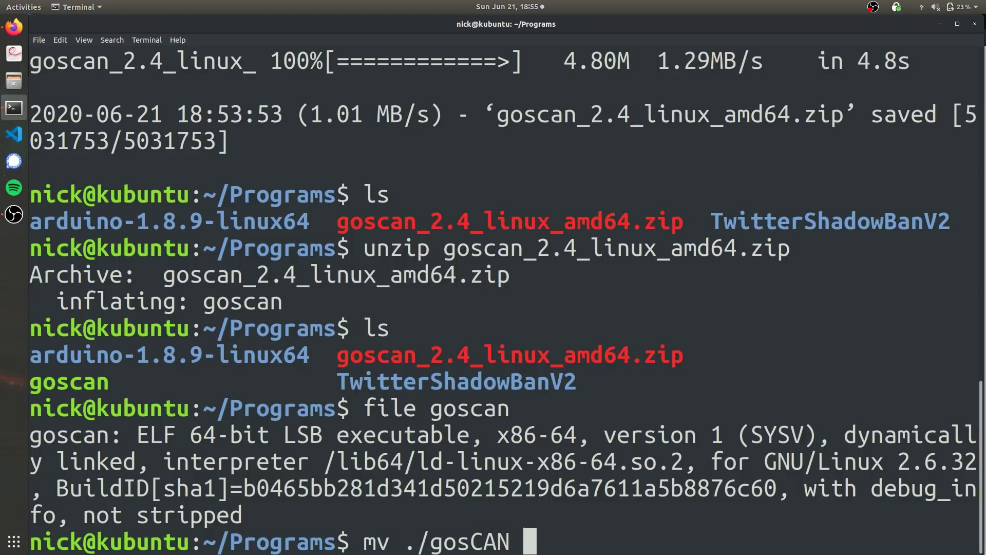
key("BackSpace")
key("BackSpace")
key("BackSpace")
key("Tab")
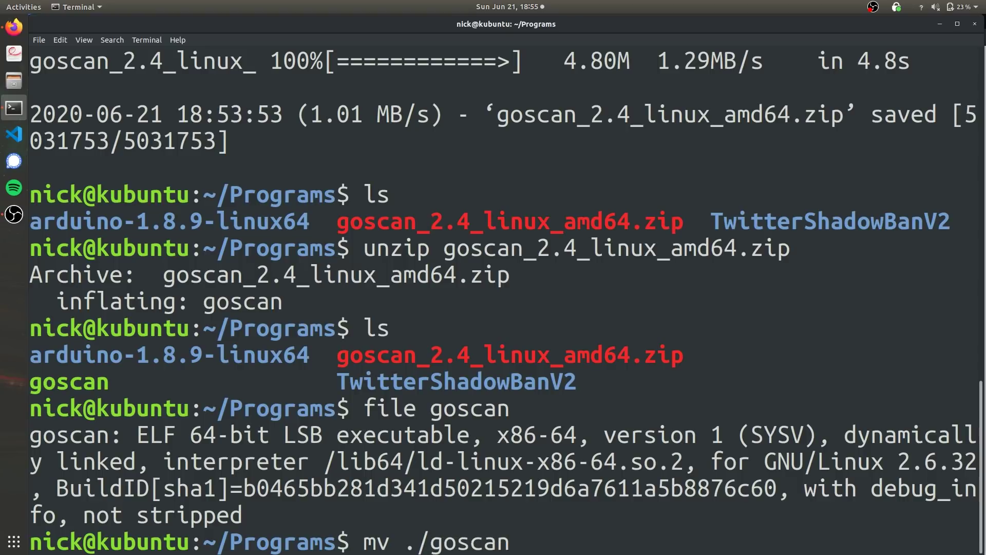
type("/bin/")
type("go")
type("scan")
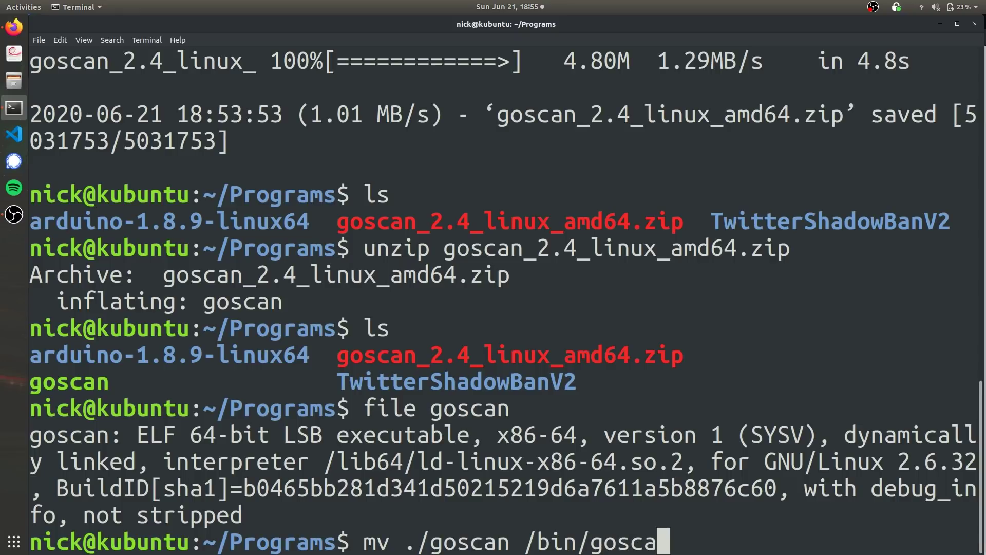
key("Return")
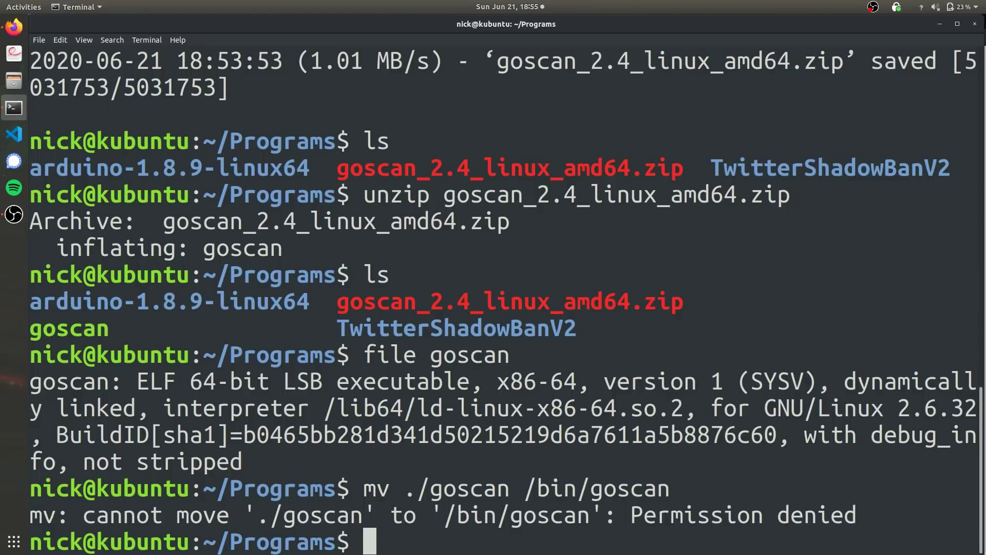
Rerun the move as root with sudo !! and enter the sudo password.
type("s")
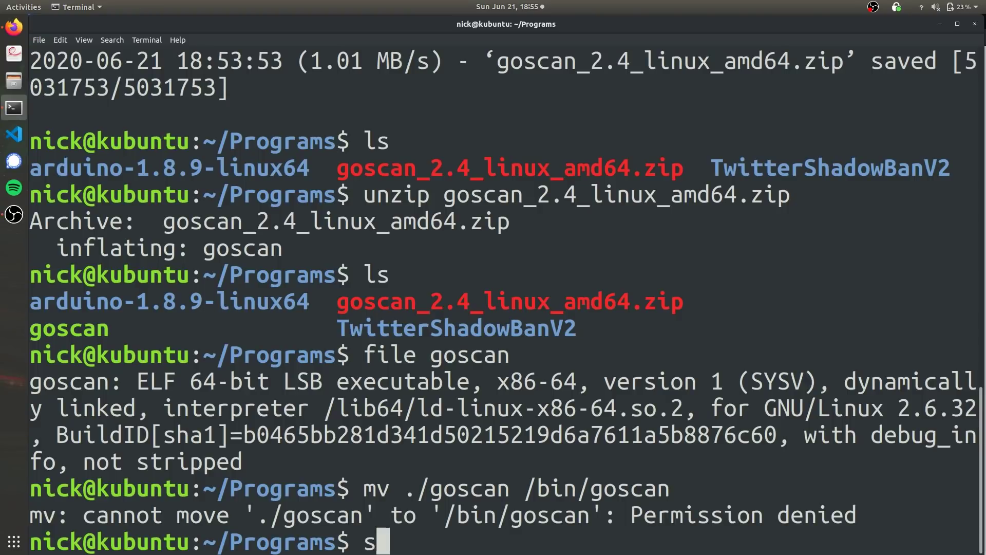
type("udo !!")
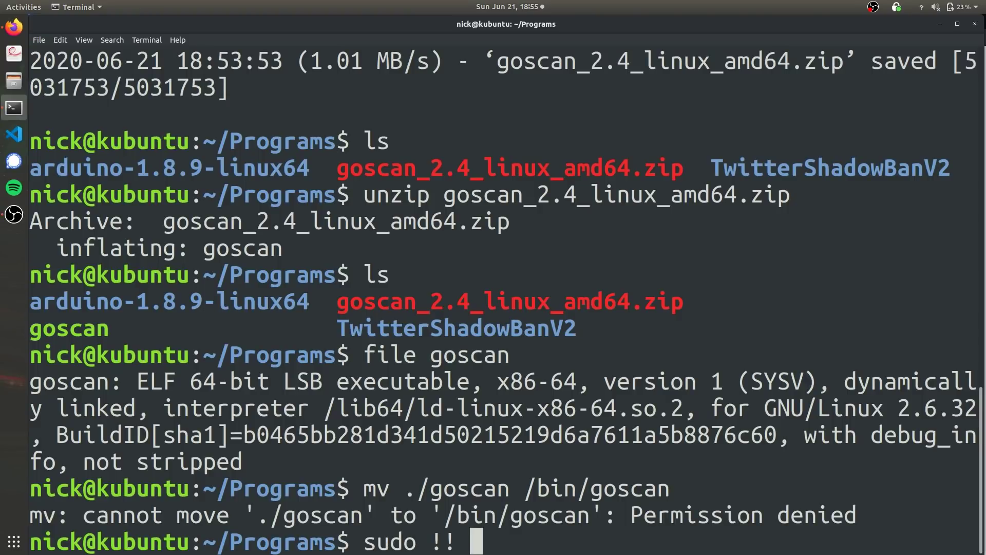
left_click_drag(468, 550, 447, 544)
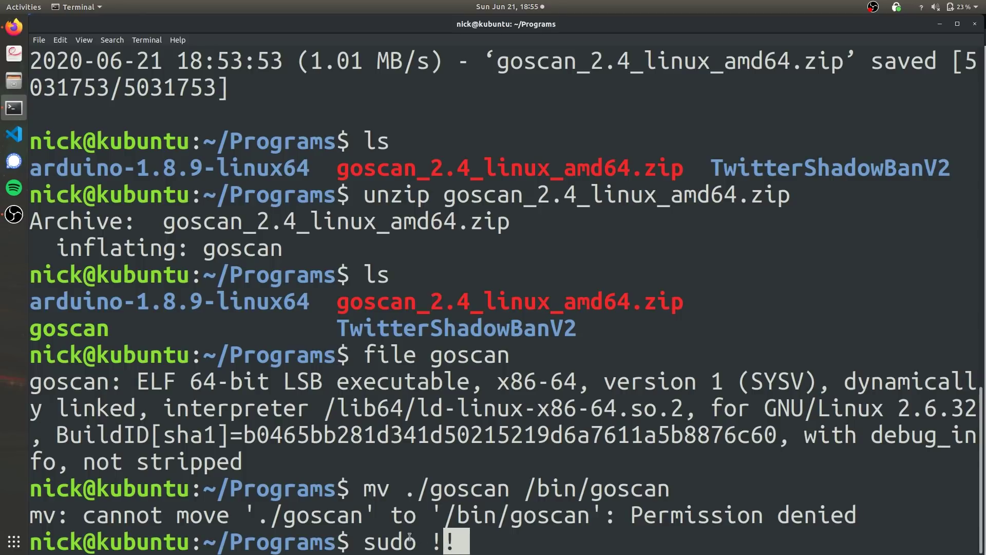
left_click_drag(437, 537, 431, 539)
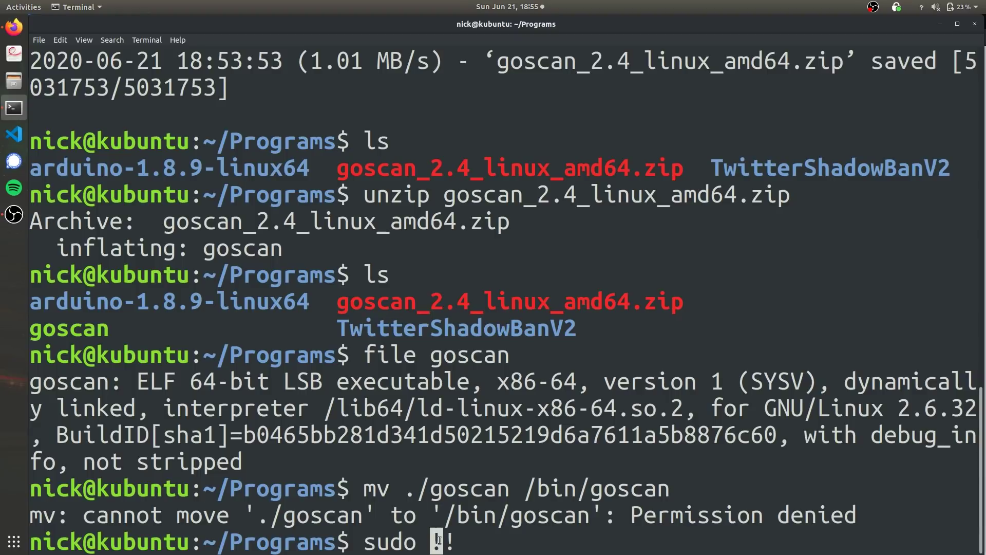
double_click(374, 546)
left_click_drag(363, 492, 650, 483)
left_click(650, 483)
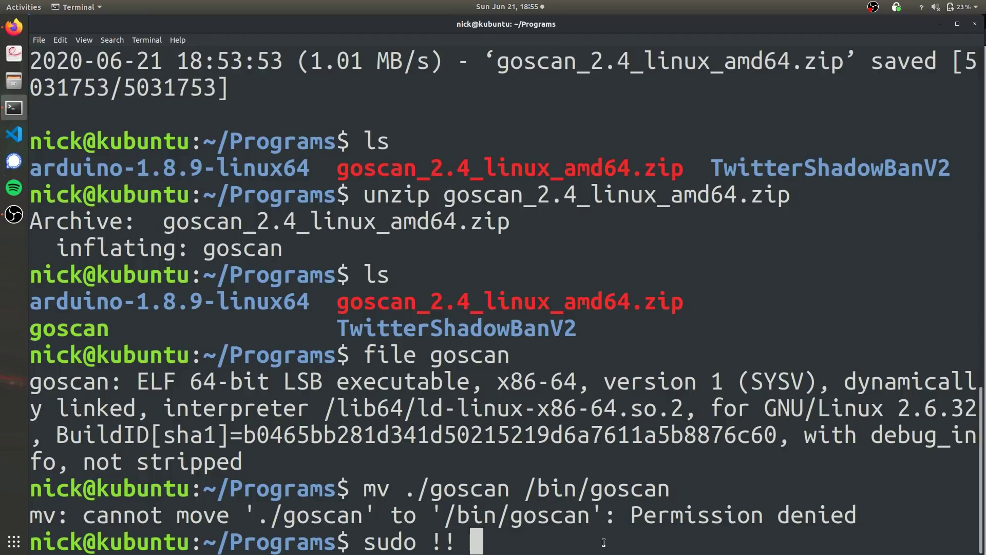
key("Return")
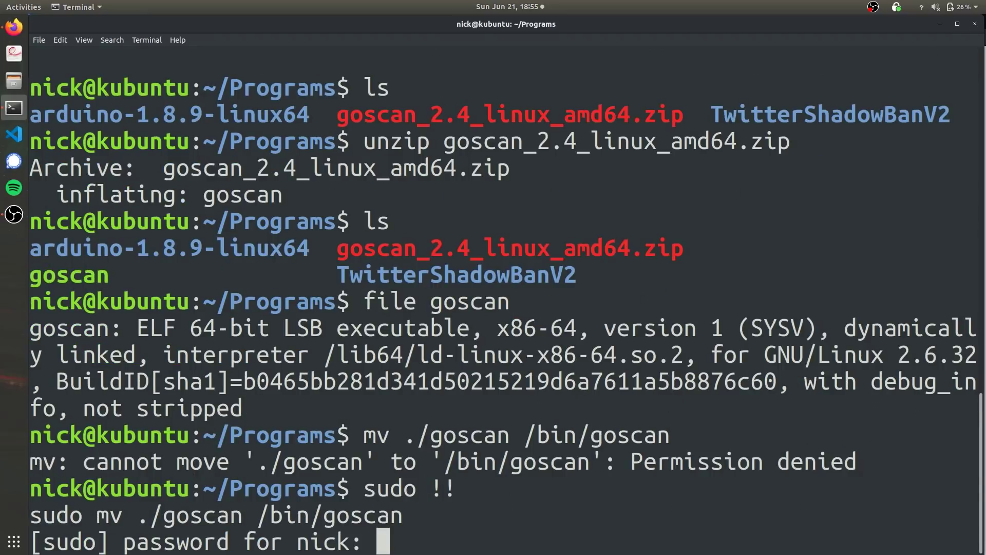
key("Return")
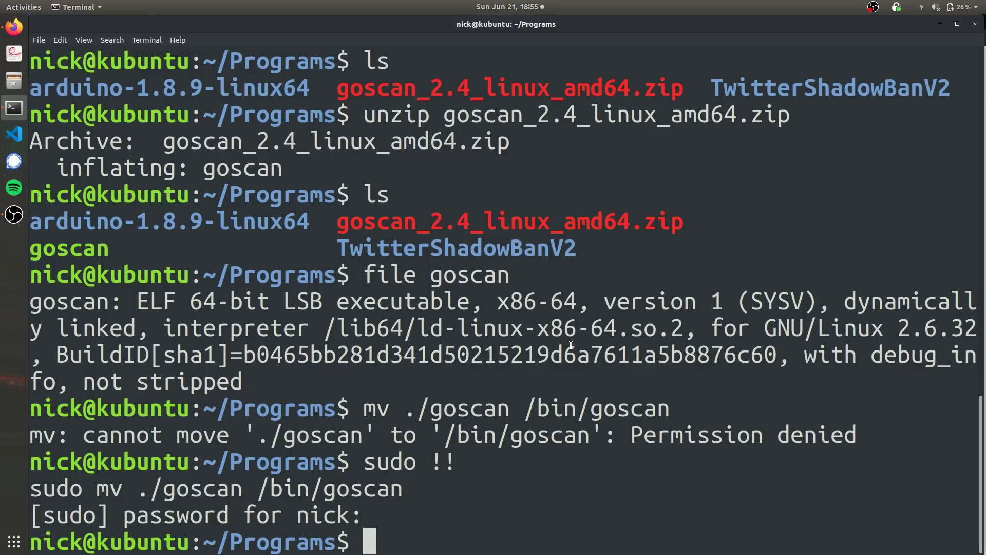
Run goscan, then relaunch it as root with sudo !!
type("goscan")
key("Return")
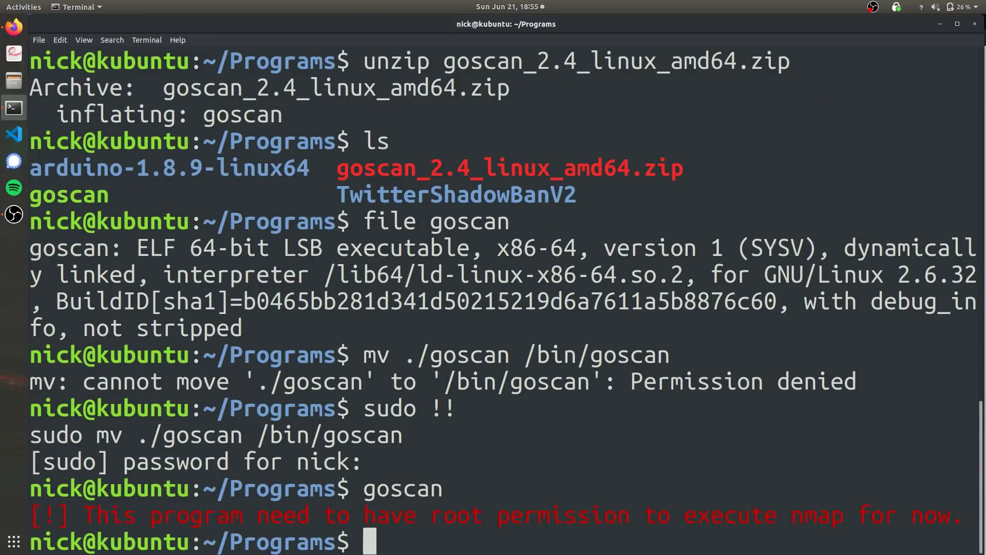
type("sudo !!")
key("Return")
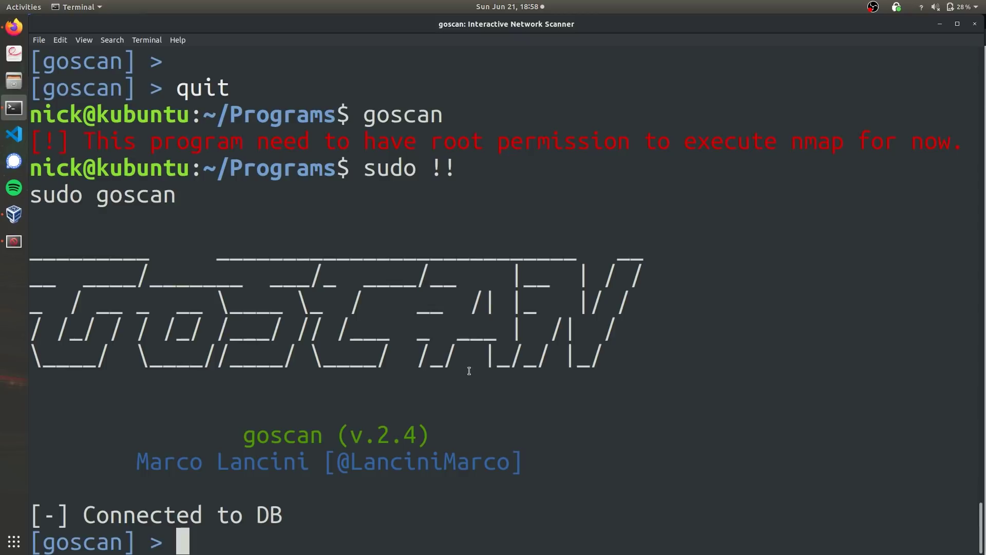
Run help at the goscan prompt and scroll through the command table.
type("h")
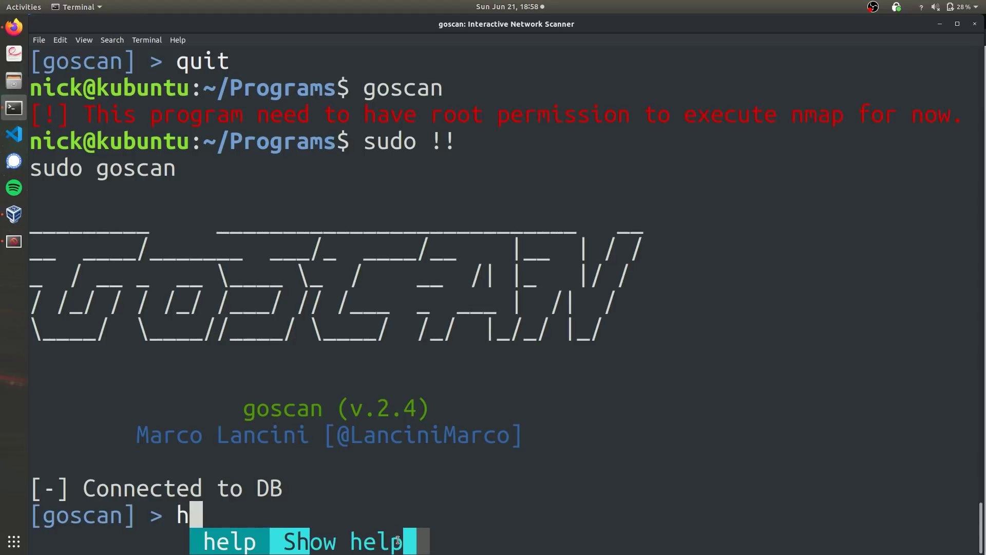
key("Tab")
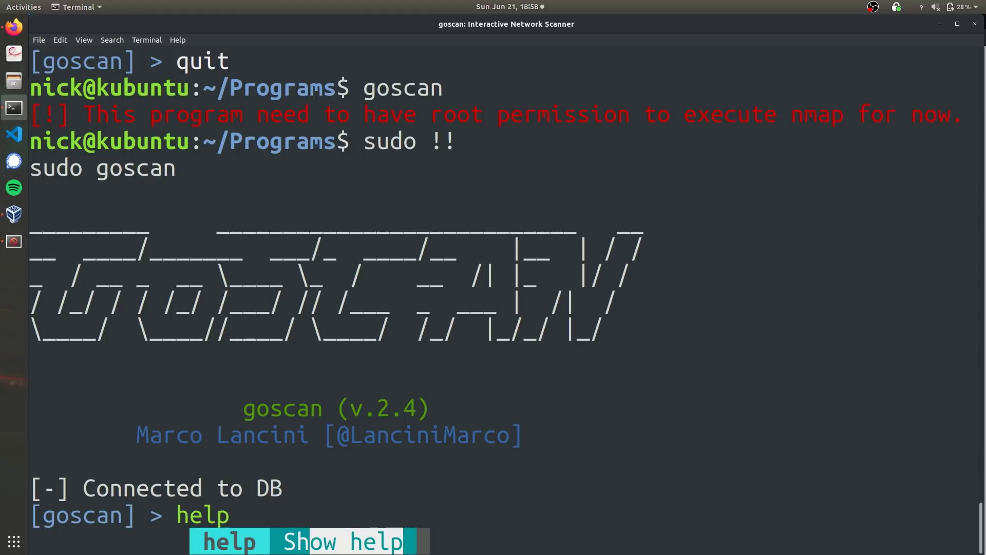
key("Return")
scroll(415, 441, "up", 10)
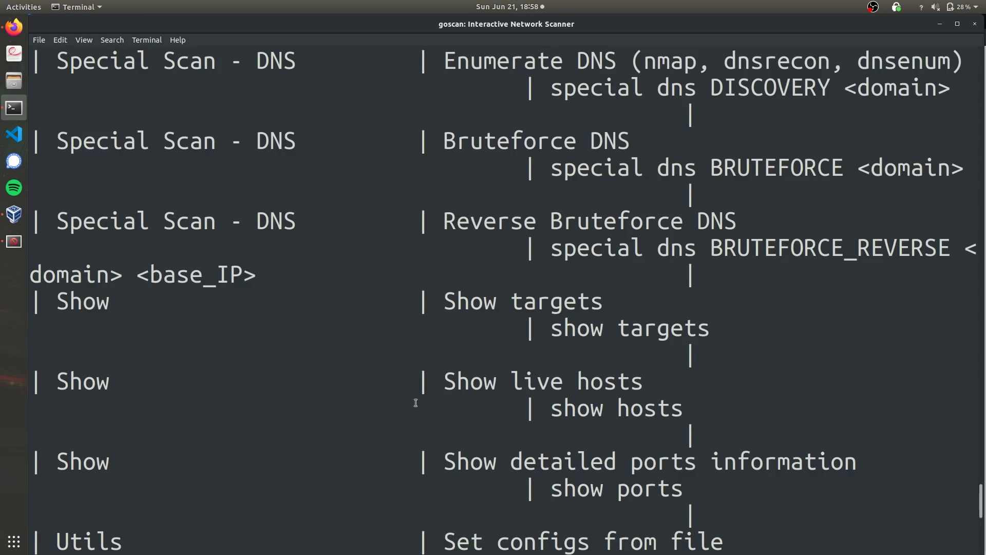
scroll(415, 440, "up", 2)
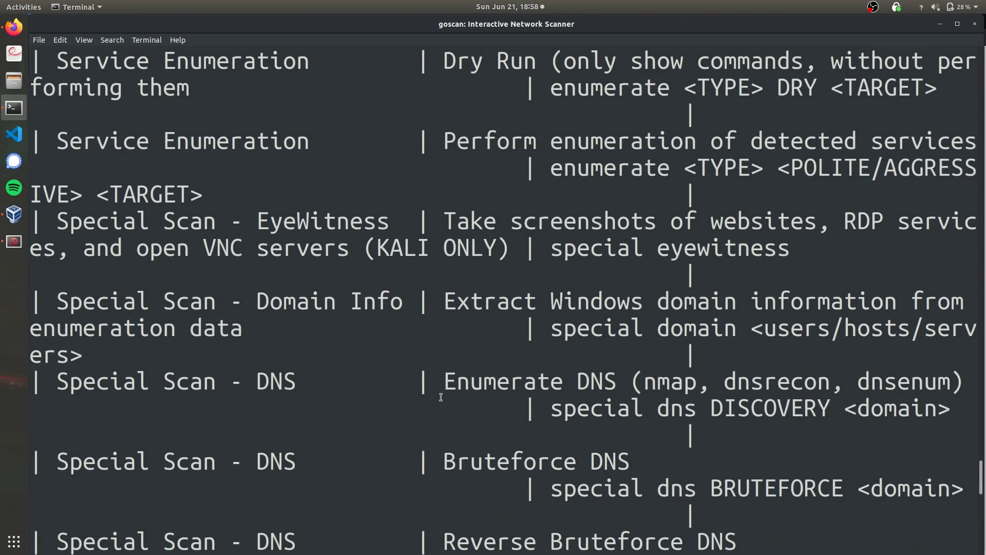
scroll(441, 397, "up", 5)
scroll(440, 397, "down", 9)
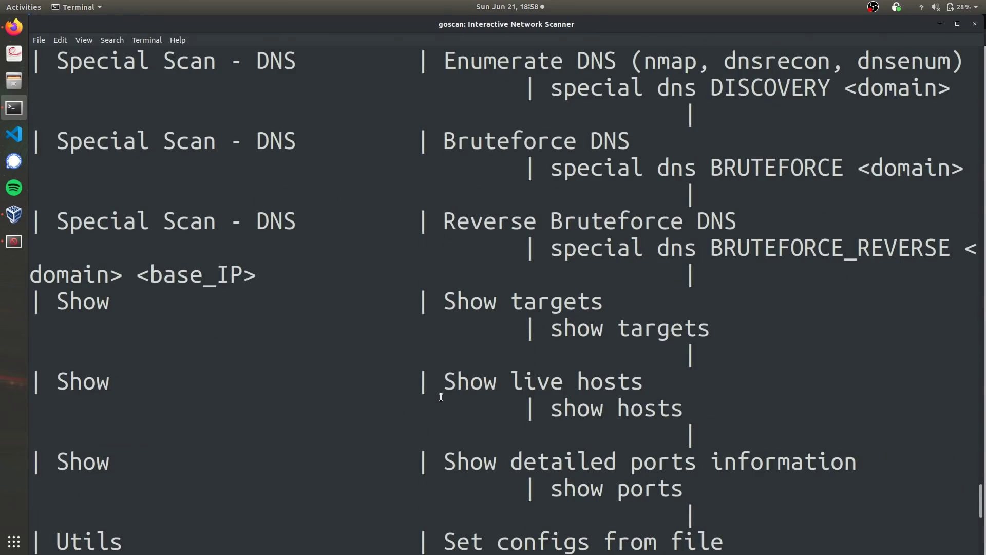
scroll(441, 397, "down", 5)
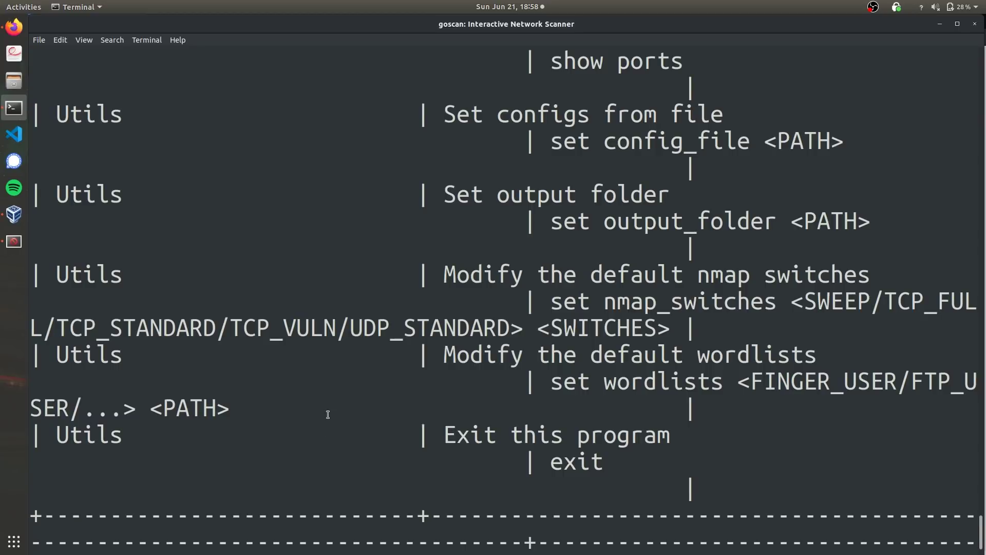
scroll(334, 462, "down", 1)
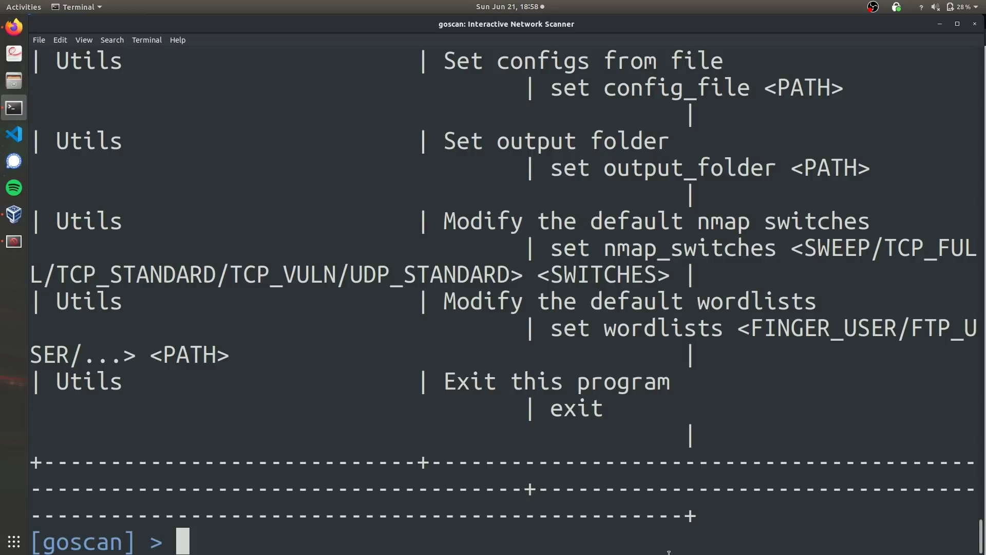
Import 192.168.56.102 with 'load target SINGLE 192.168.56.102'.
type("load")
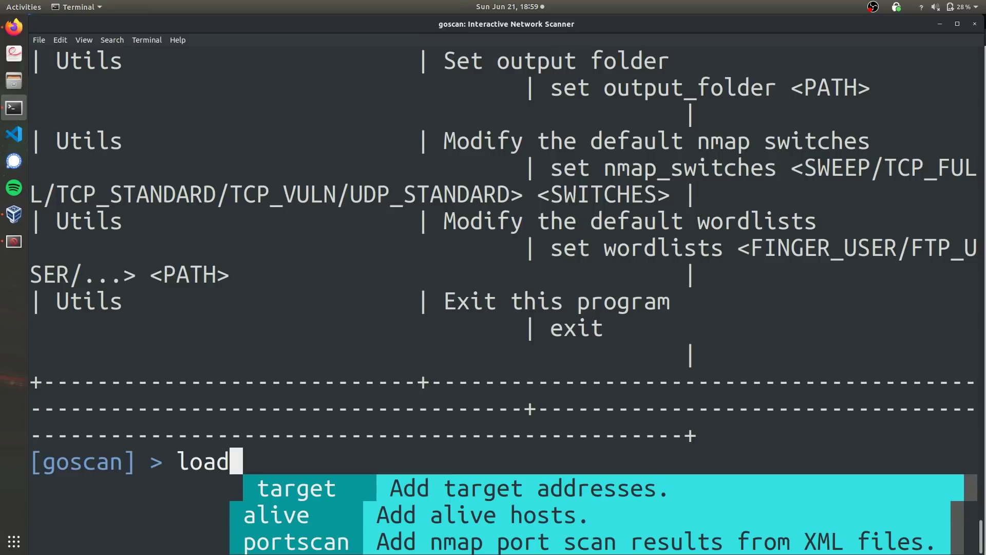
type(" target ")
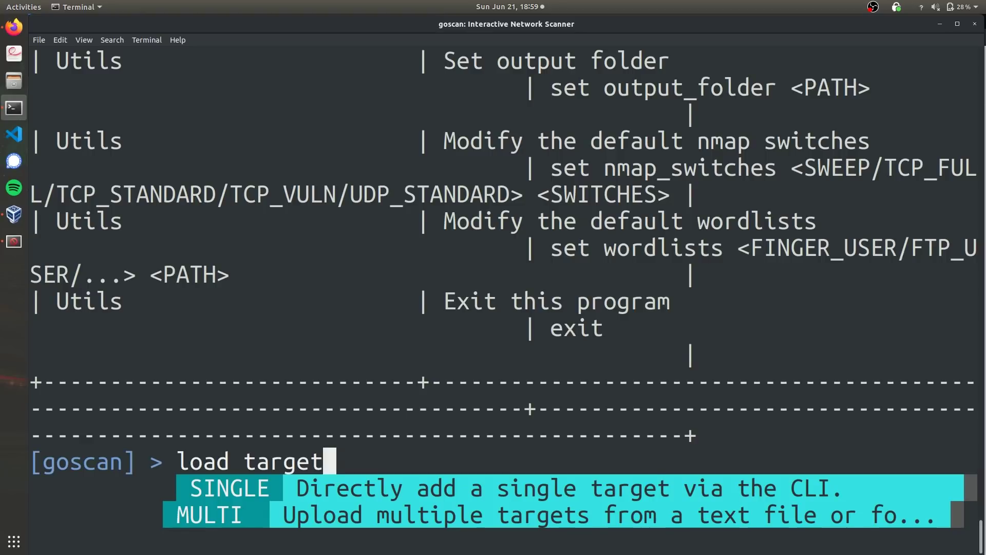
type("SINGLE")
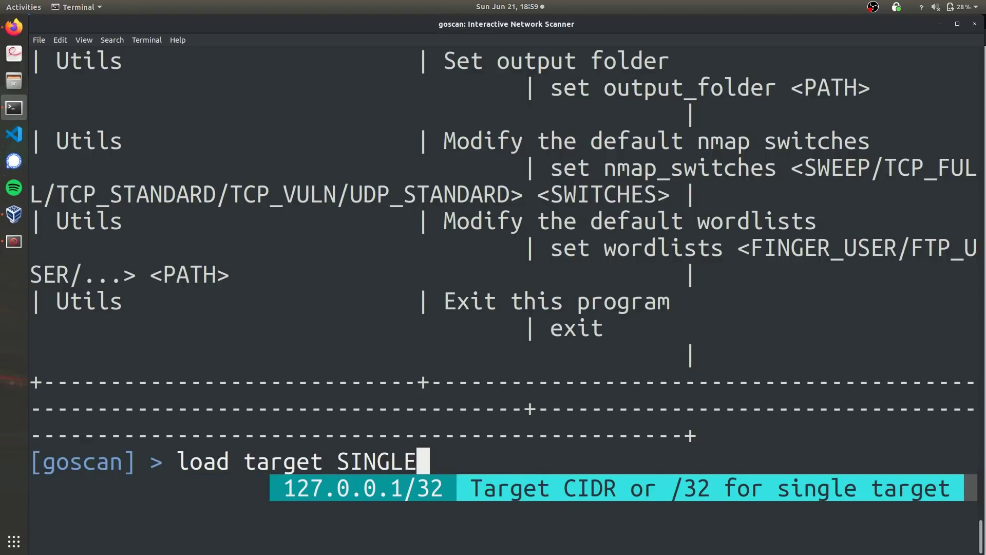
type(" 19")
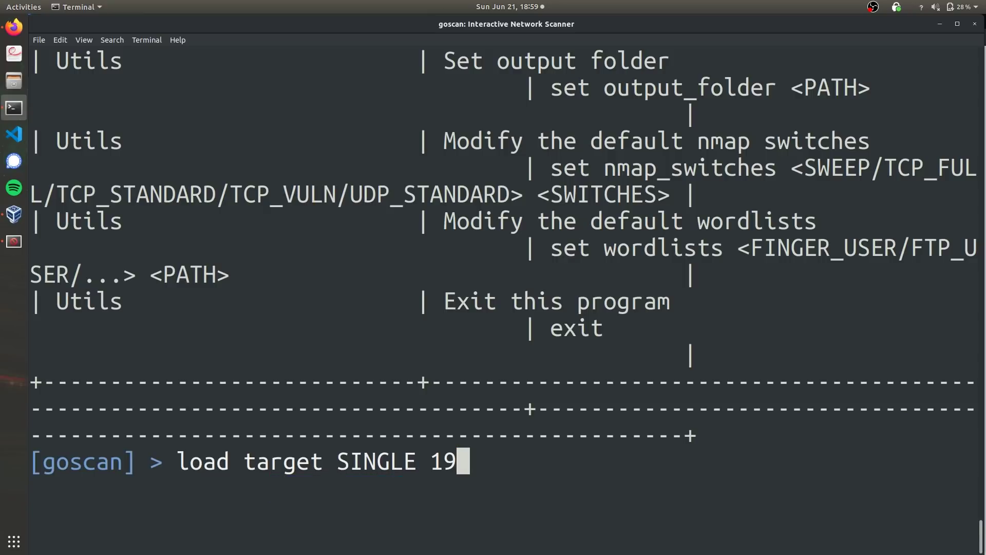
type("2.1")
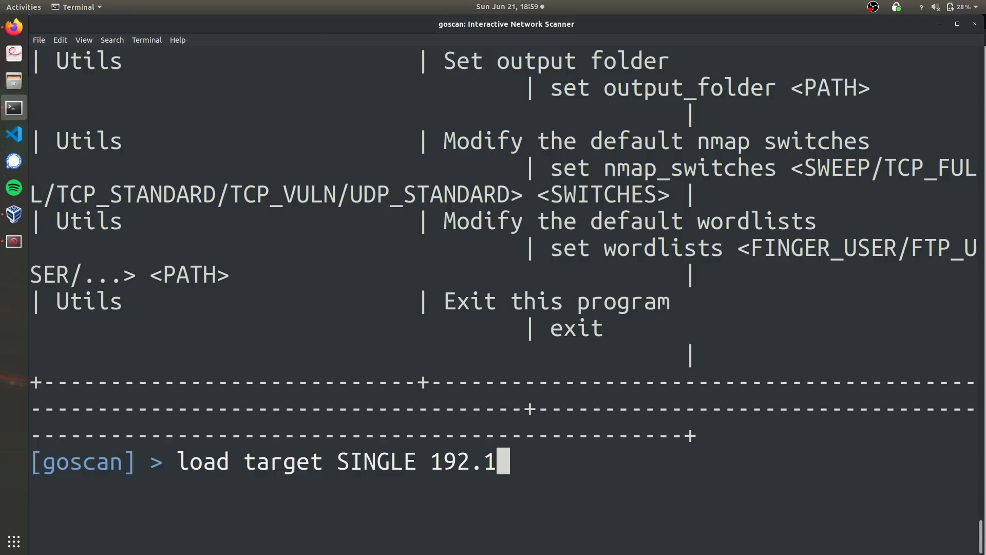
type("69")
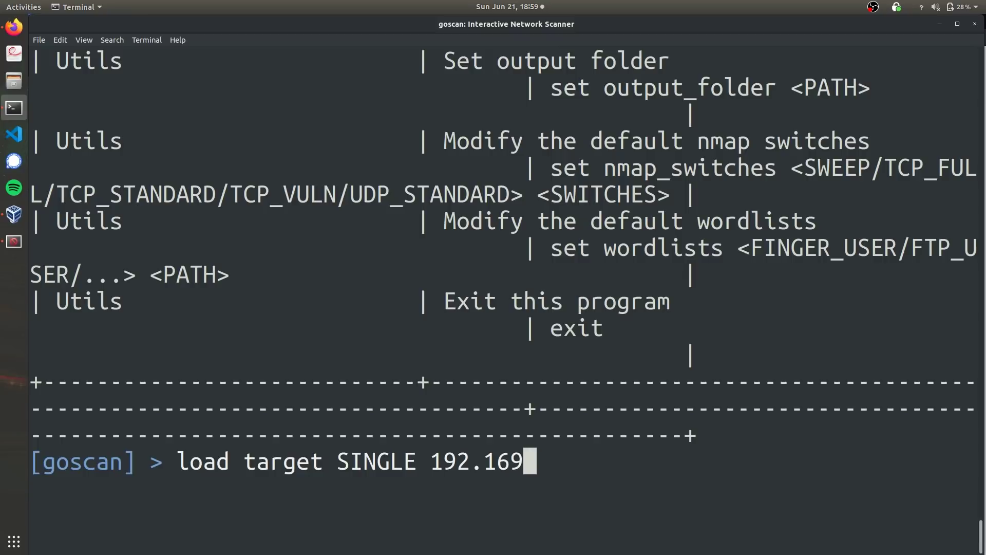
key("BackSpace")
type("8.56.102")
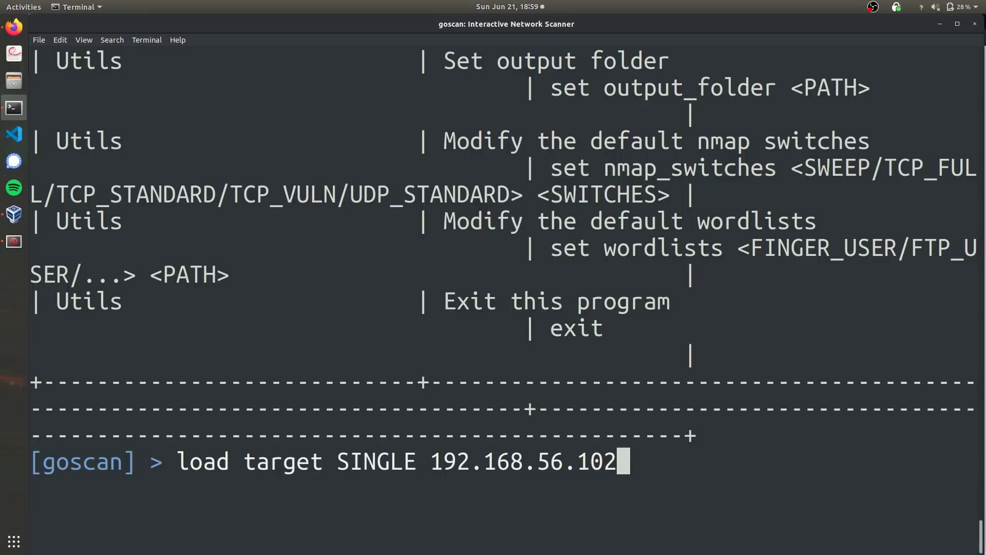
key("Return")
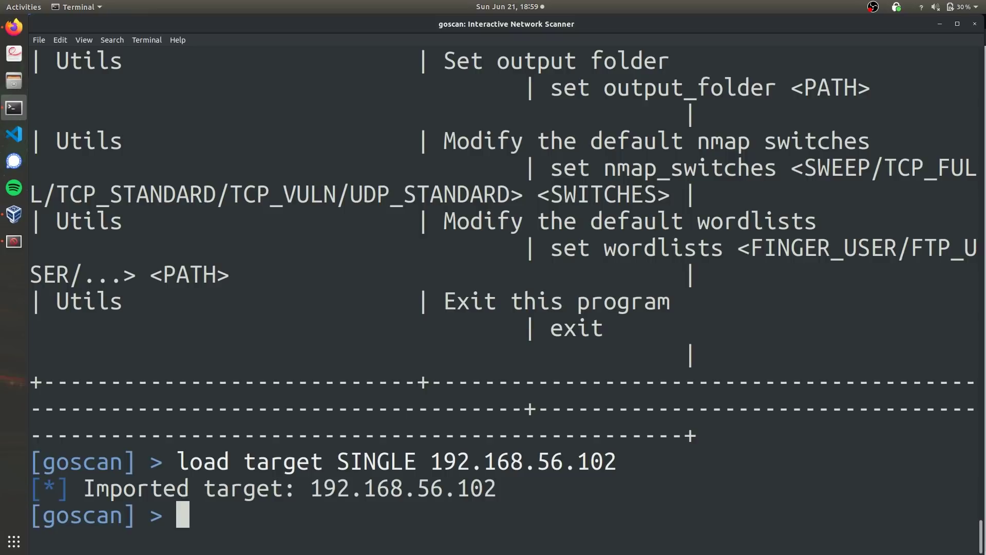
Run a PING sweep against 192.168.56.102.
type("swe")
key("Tab")
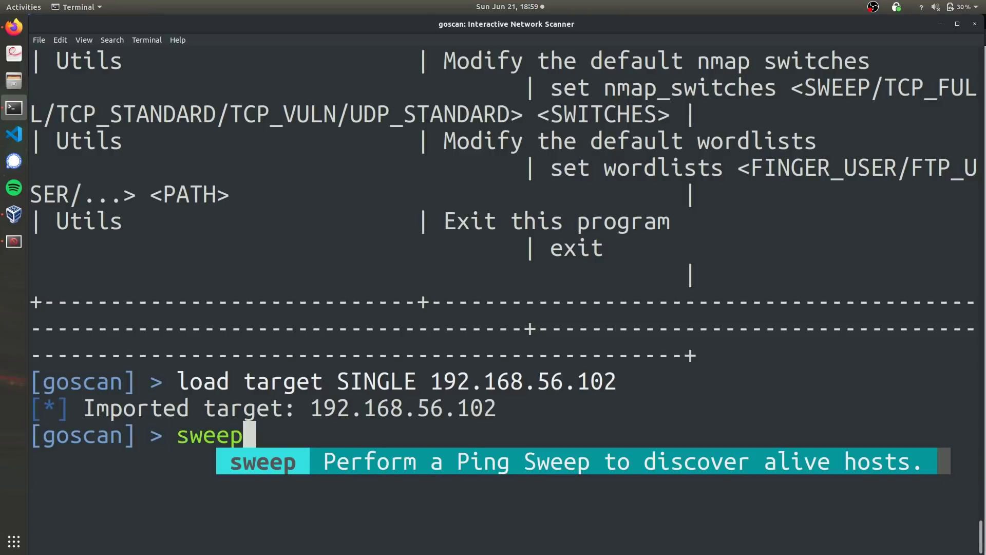
key("Tab")
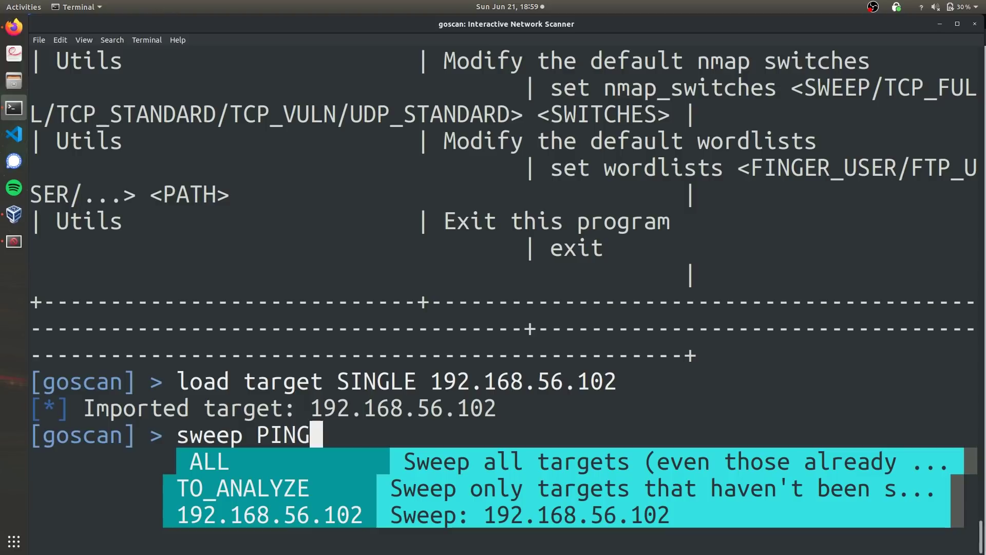
key("Tab")
key("Tab")
key("Tab")
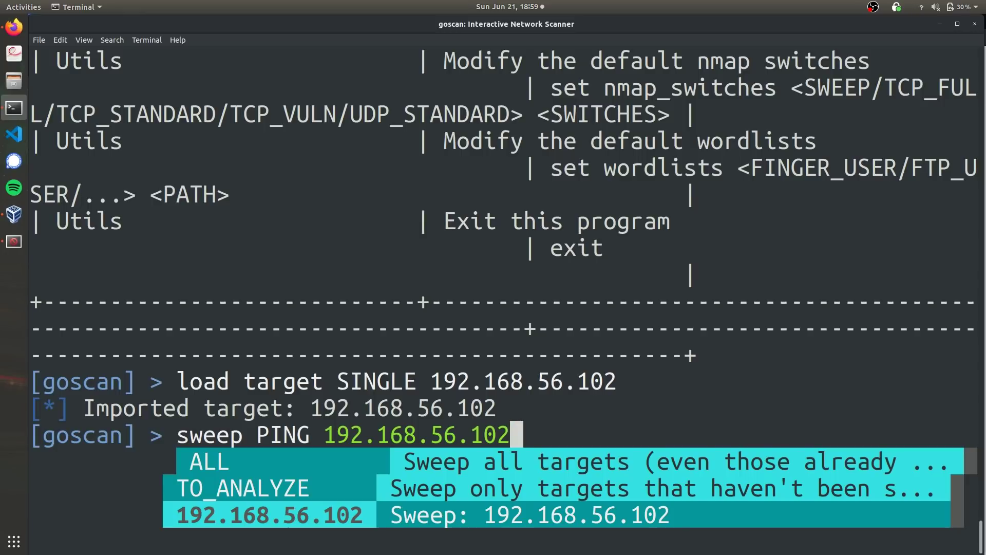
key("Return")
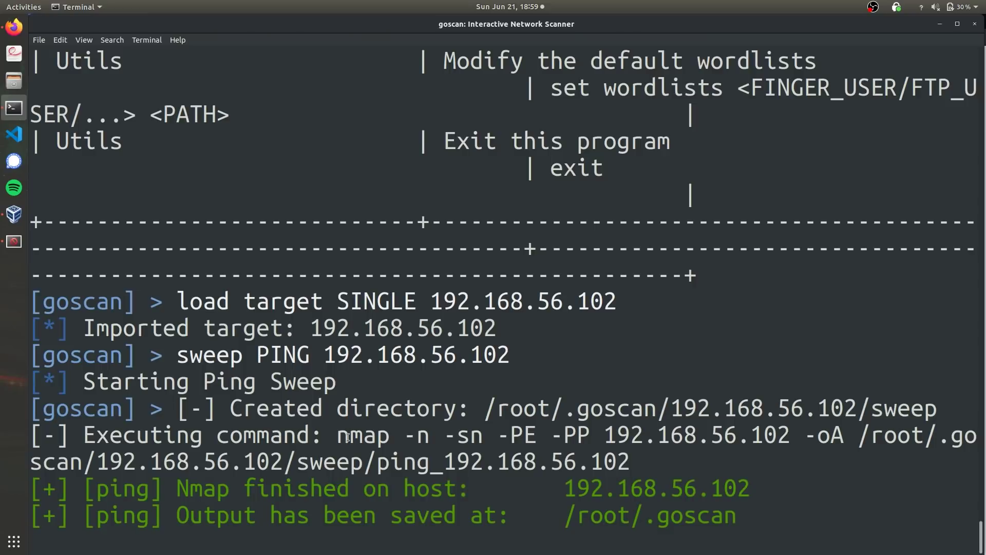
Highlight the executed nmap command and its /root/.goscan output path.
left_click_drag(337, 437, 629, 459)
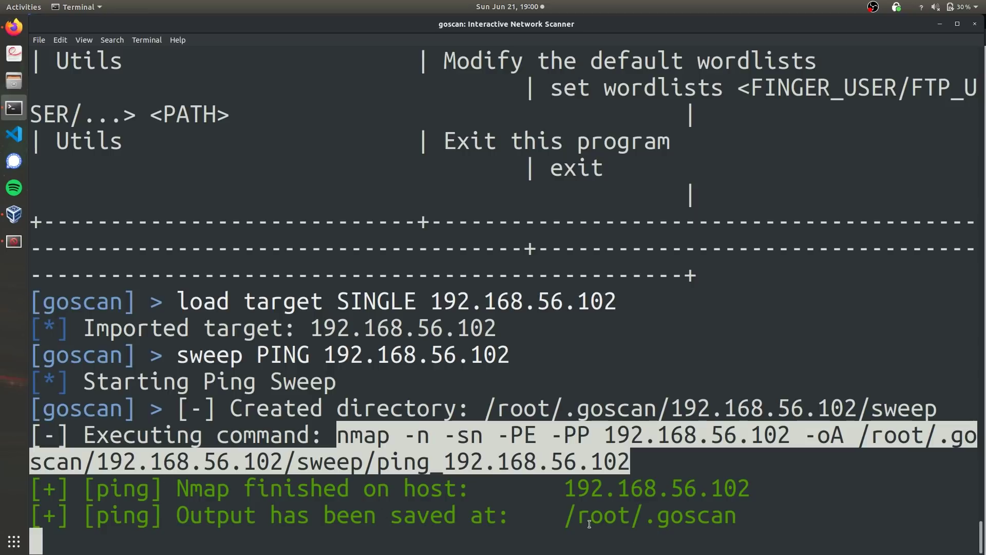
left_click_drag(567, 518, 735, 518)
key("ctrl+c")
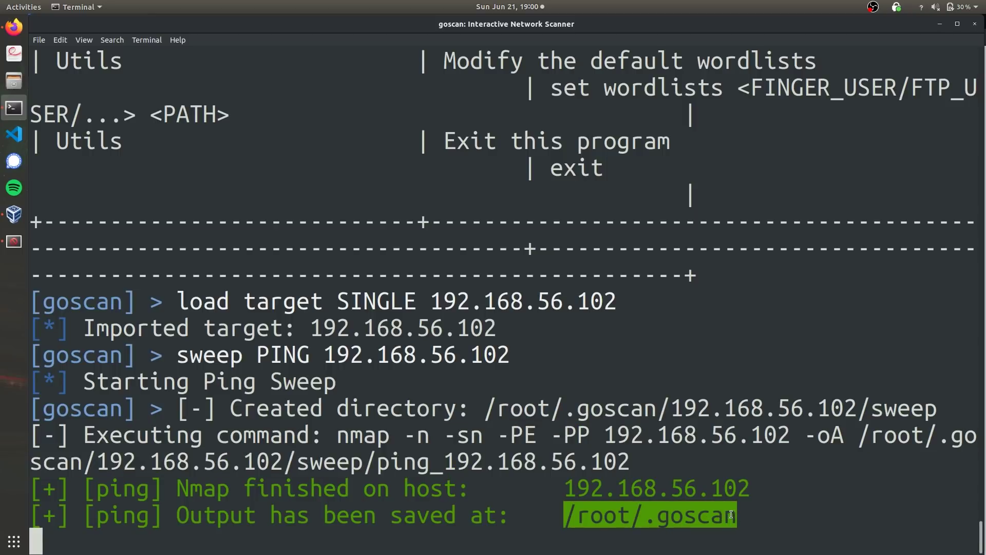
right_click(14, 108)
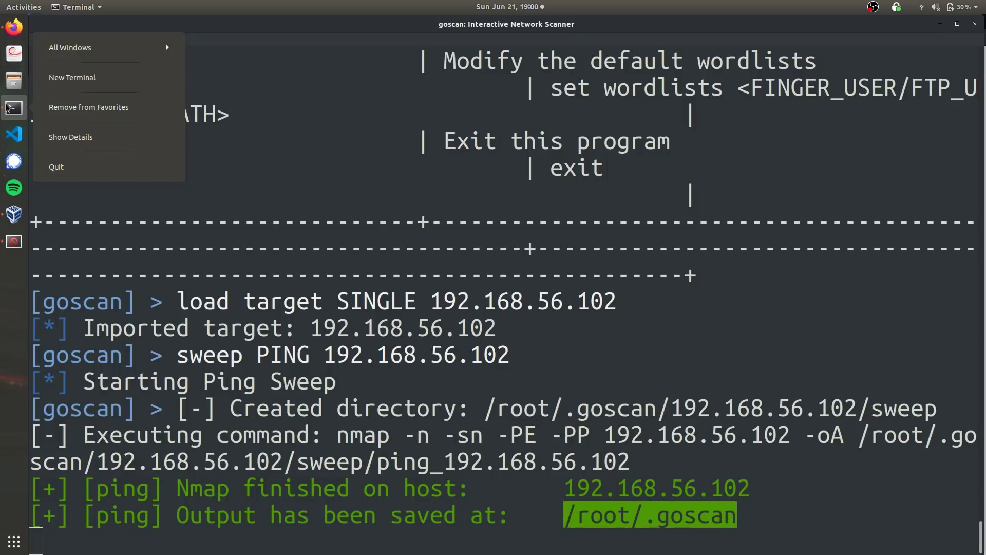
Open a new maximized terminal with larger text and become root with sudo su.
left_click(108, 79)
key("ctrl+plus")
key("ctrl+plus")
key("ctrl+plus")
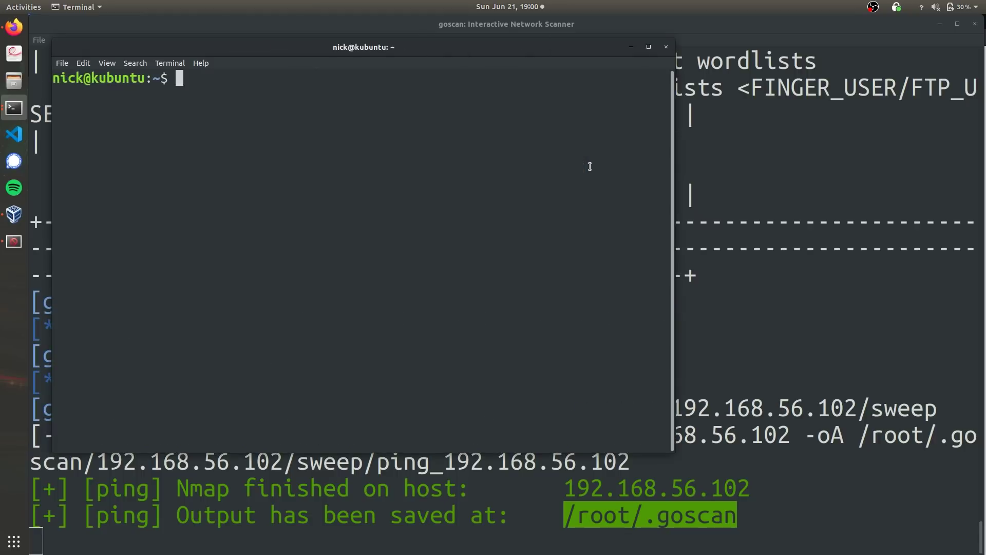
key("super+Up")
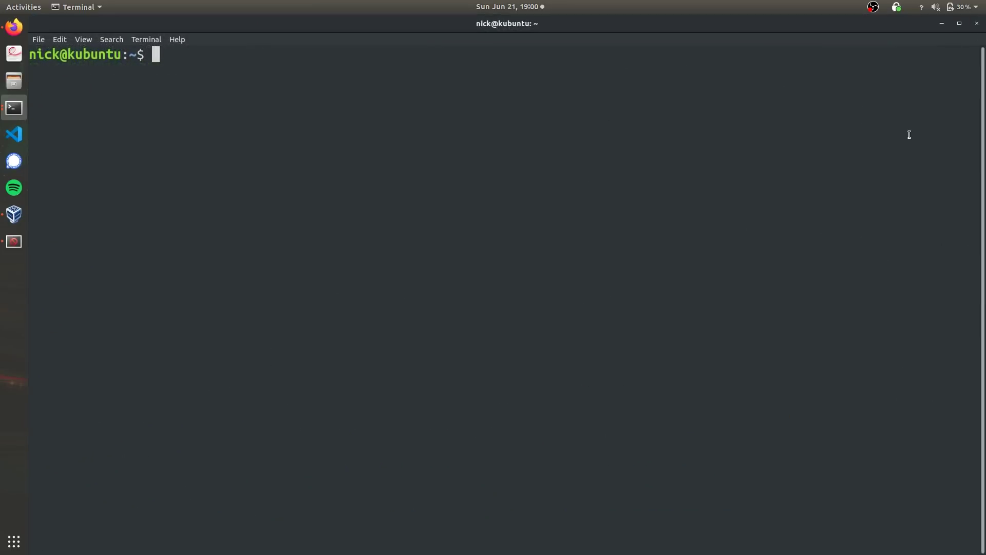
key("ctrl+plus")
key("ctrl+plus")
type("sudo su")
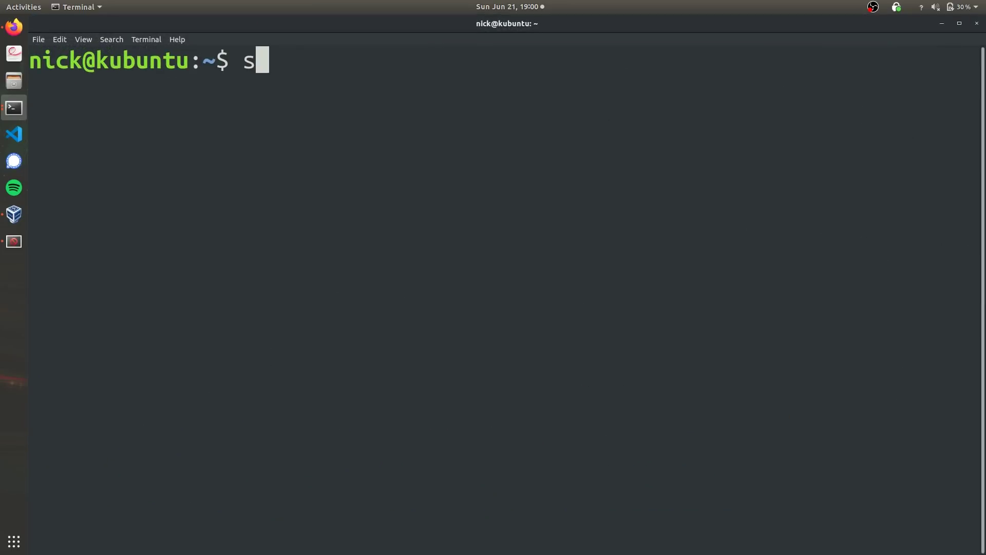
key("Return")
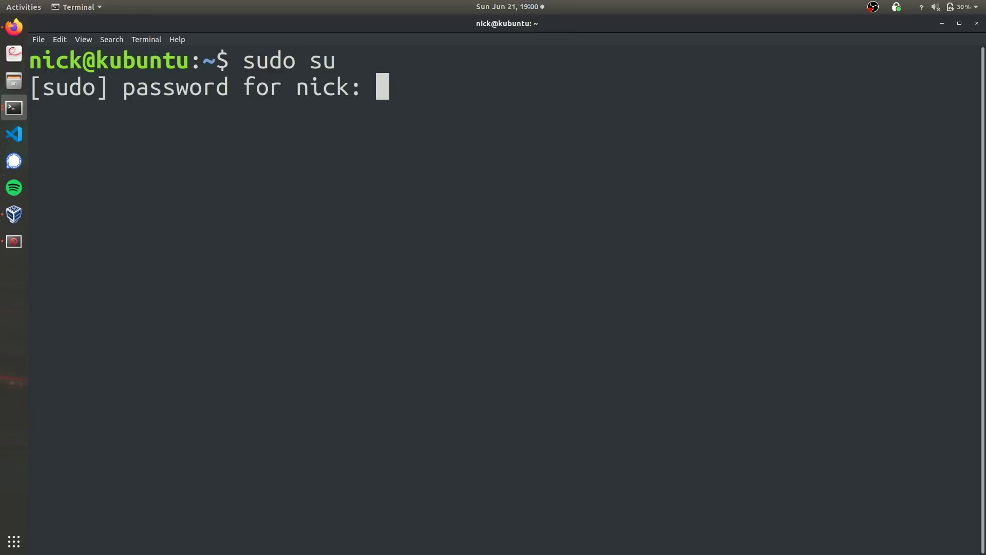
key("Return")
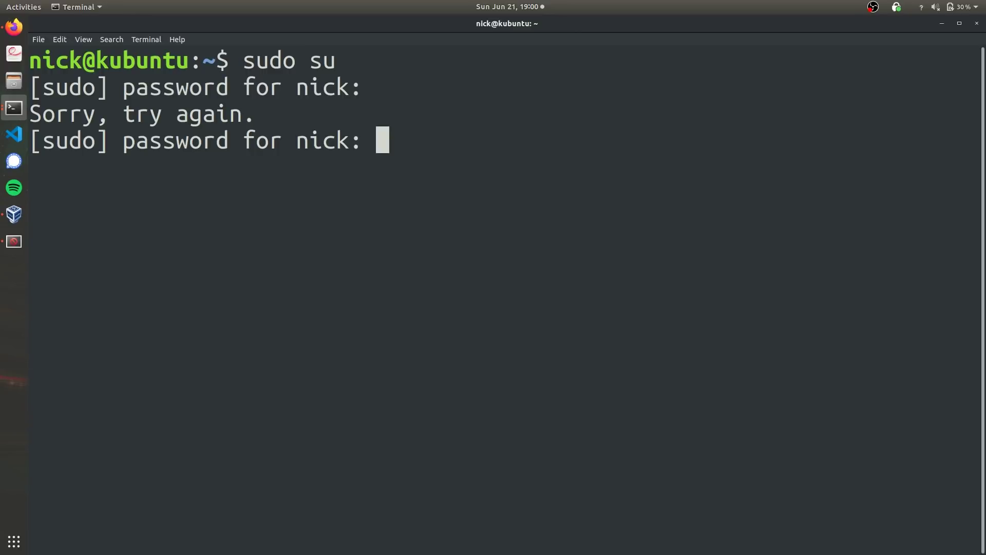
key("Return")
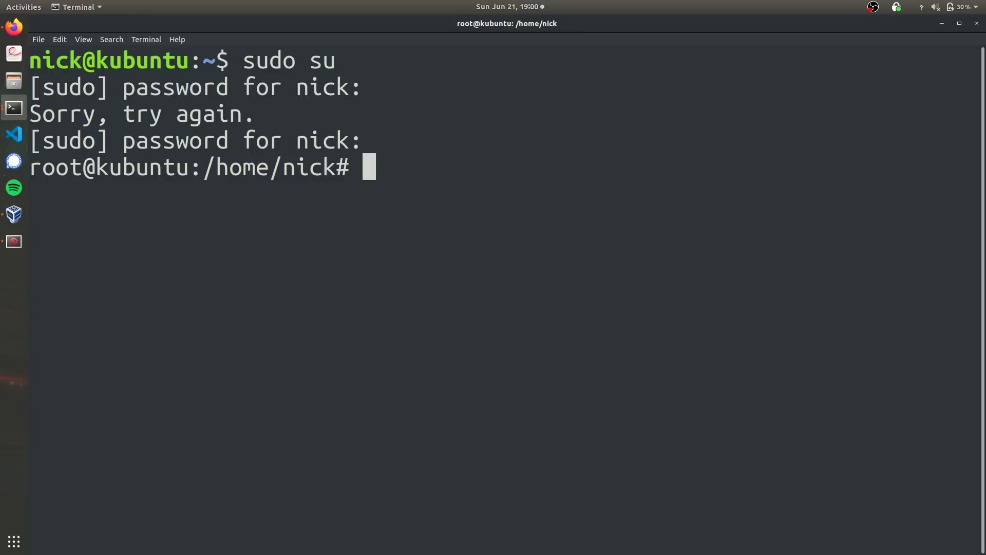
Change into /root/.goscan and list its 192.168.56.102 folder and goscan.db.
key("ctrl+shift+v")
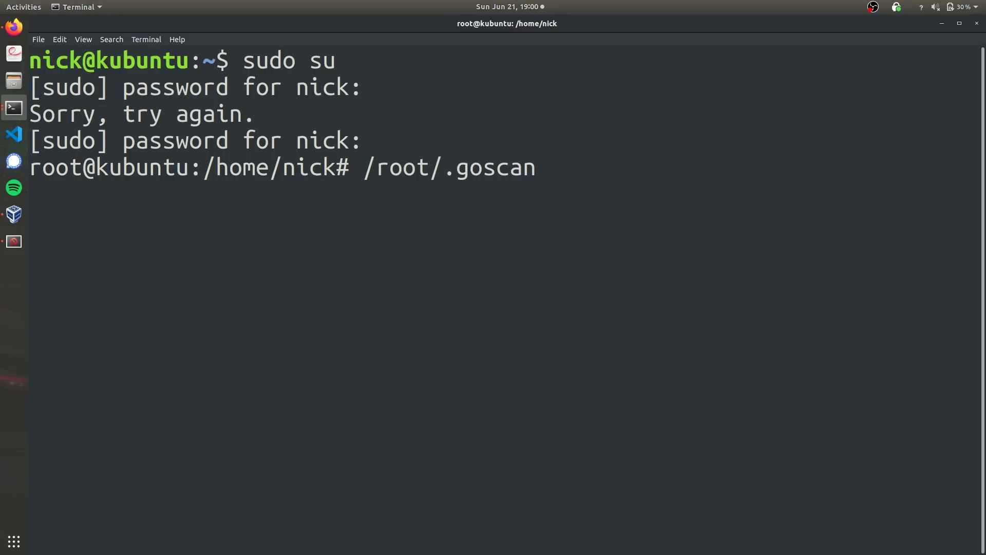
key("Home")
type("cd")
key("Return")
type("ls")
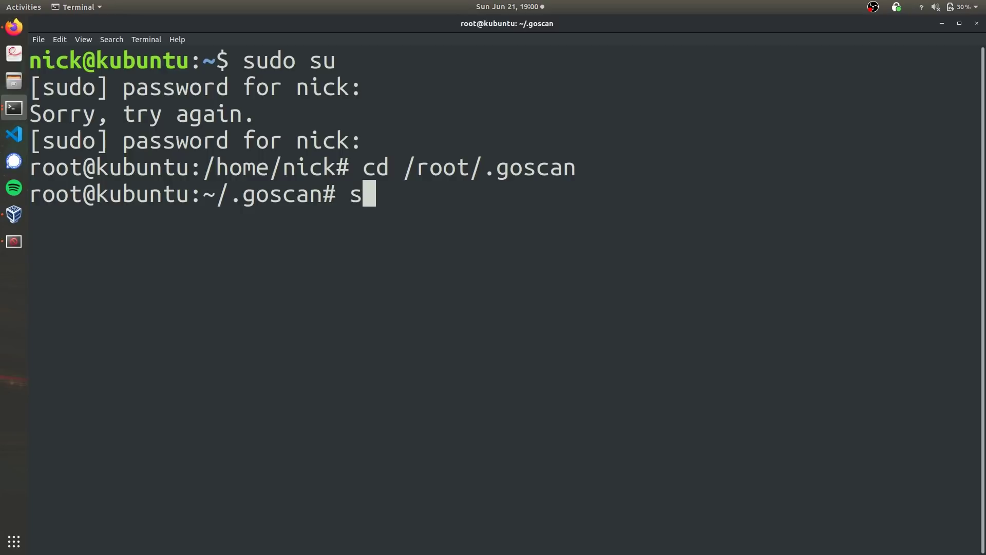
key("Return")
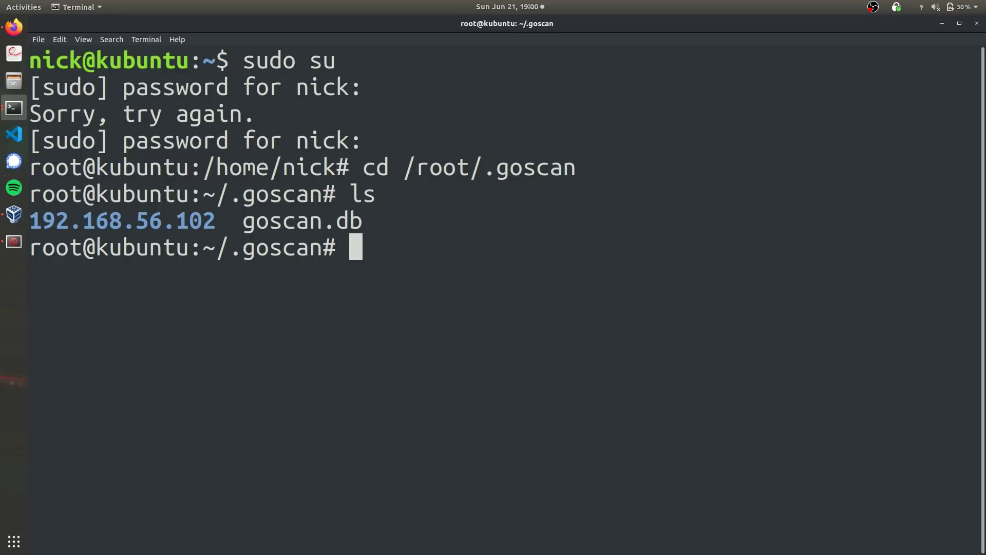
Enter 192.168.56.102/sweep and list the ping_192.168.56.102 .gnmap, .nmap and .xml files.
type("cd 192")
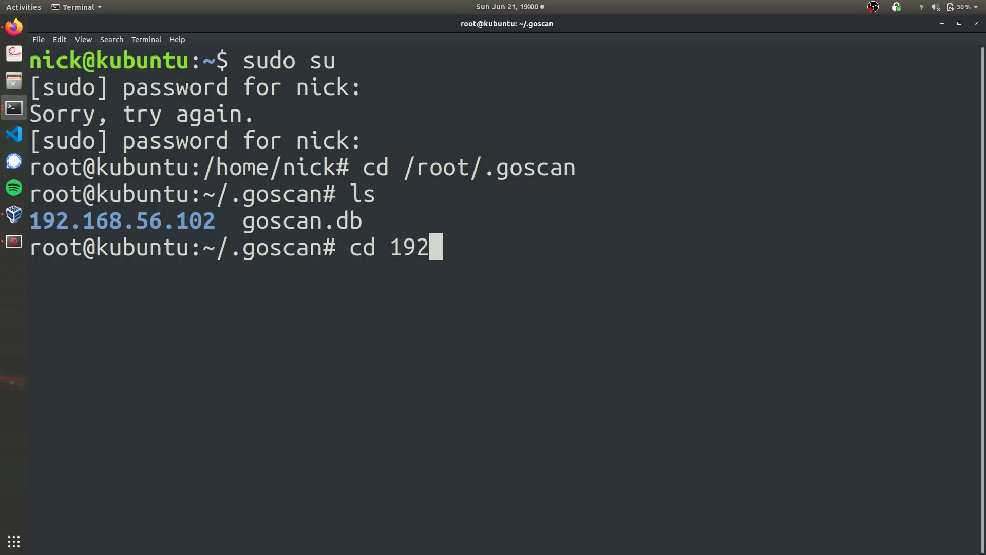
key("Tab")
key("Return")
type(";s")
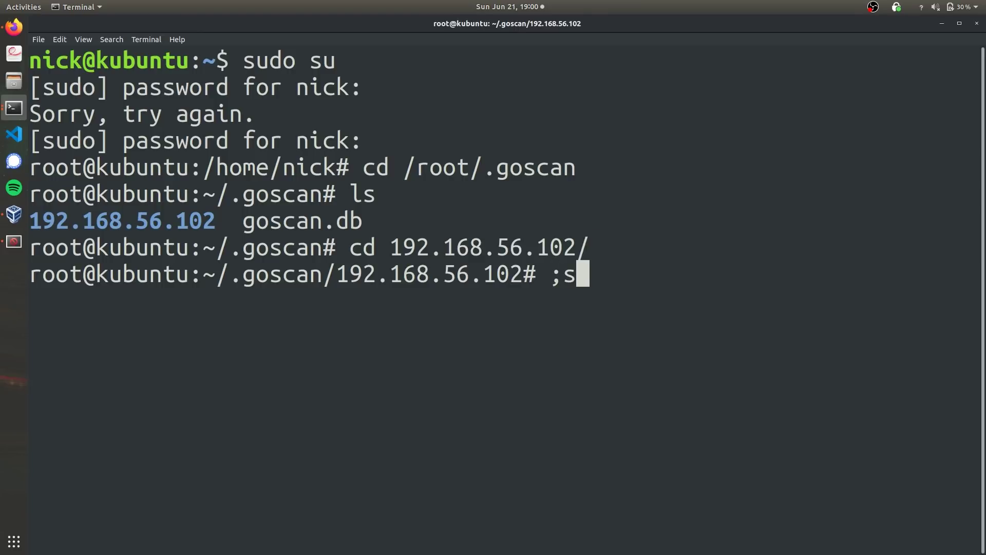
key("BackSpace")
key("BackSpace")
type("ls")
key("Return")
type("cd s")
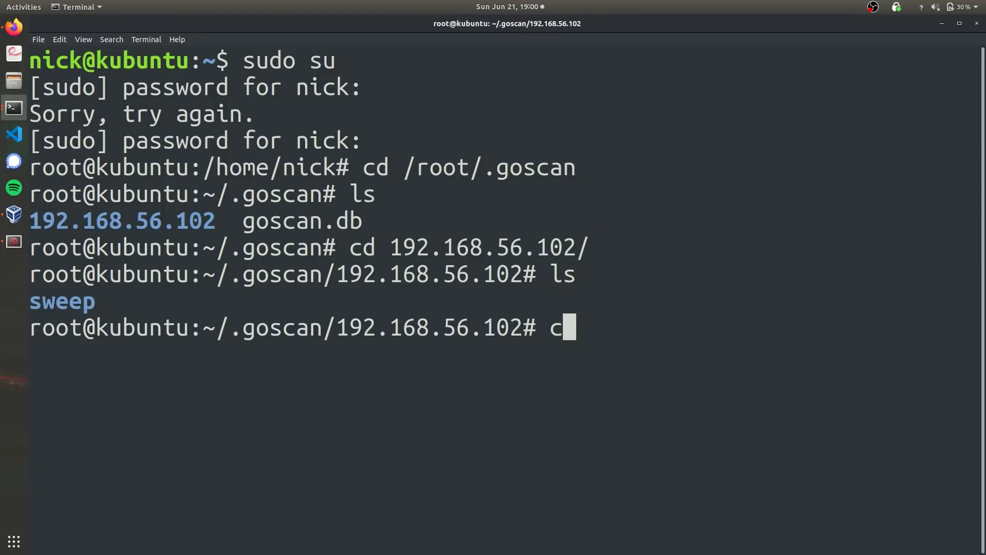
type("weep")
key("Return")
type("ls")
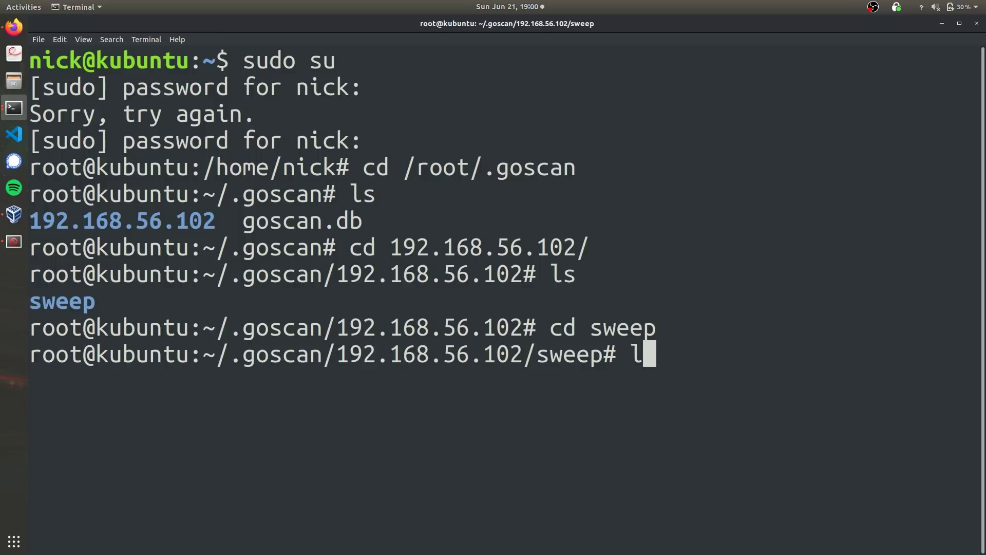
key("Return")
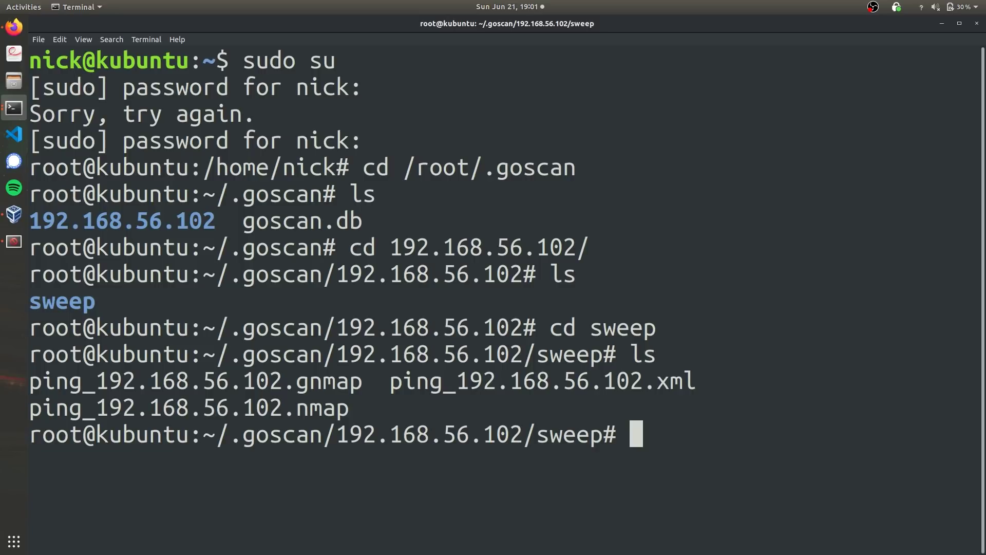
Review the ping XML results in nano, selecting the host status text, then exit.
type("nano *xml")
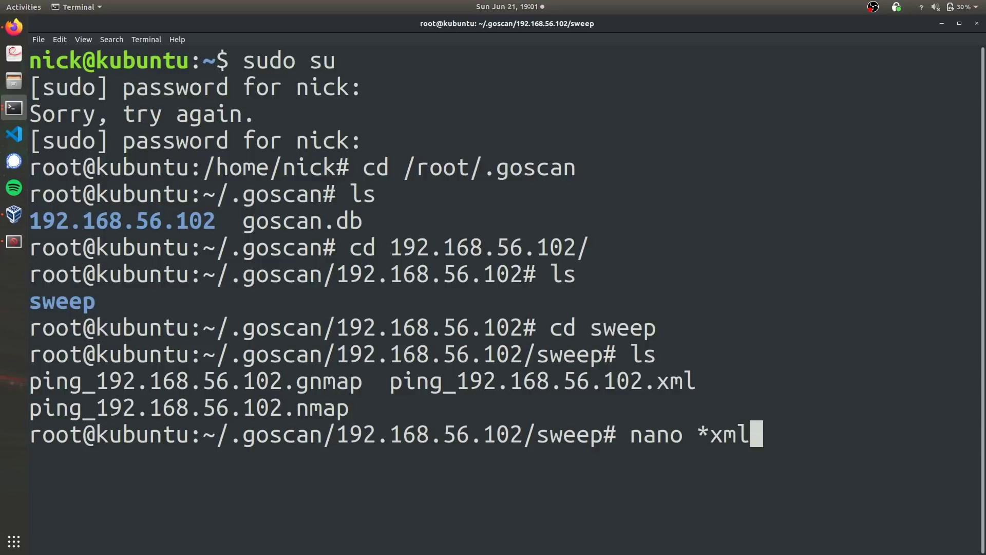
key("Return")
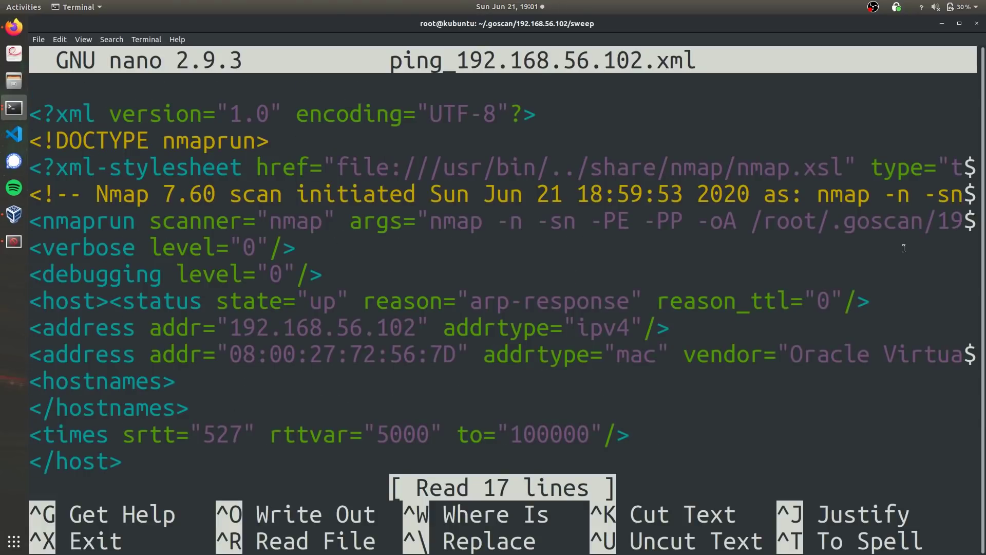
key("Down")
key("Down")
key("ctrl+_")
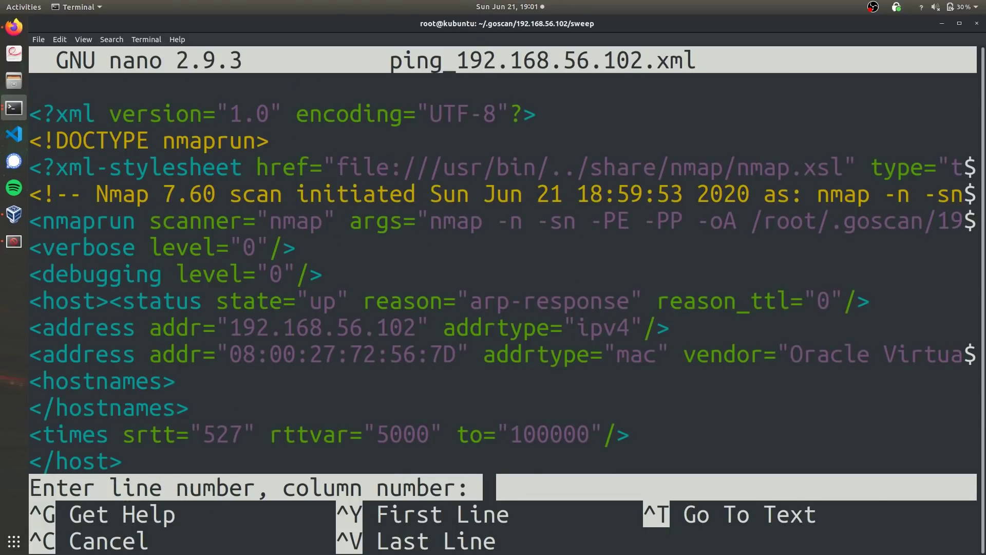
key("ctrl+c")
scroll(394, 324, "down", 5)
scroll(394, 323, "up", 1)
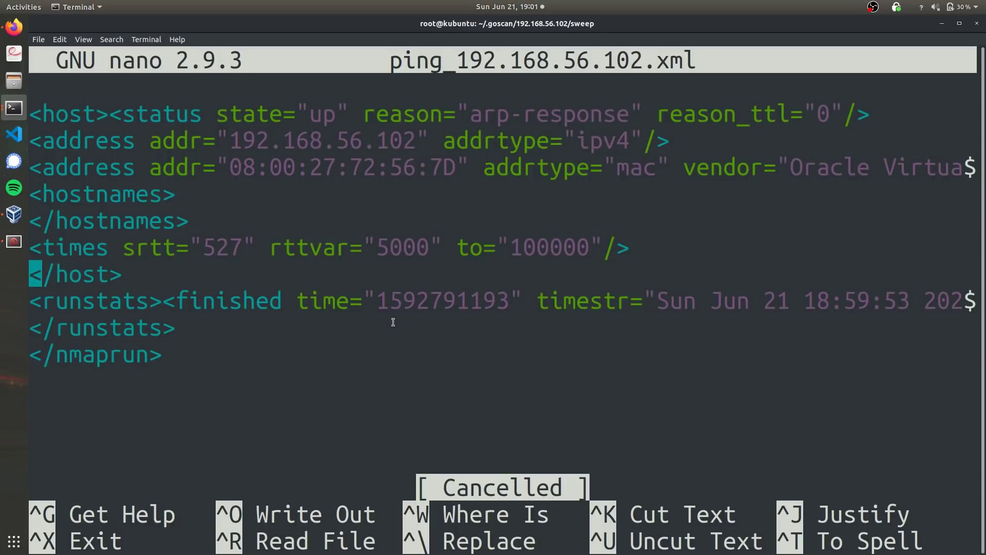
scroll(467, 432, "up", 4)
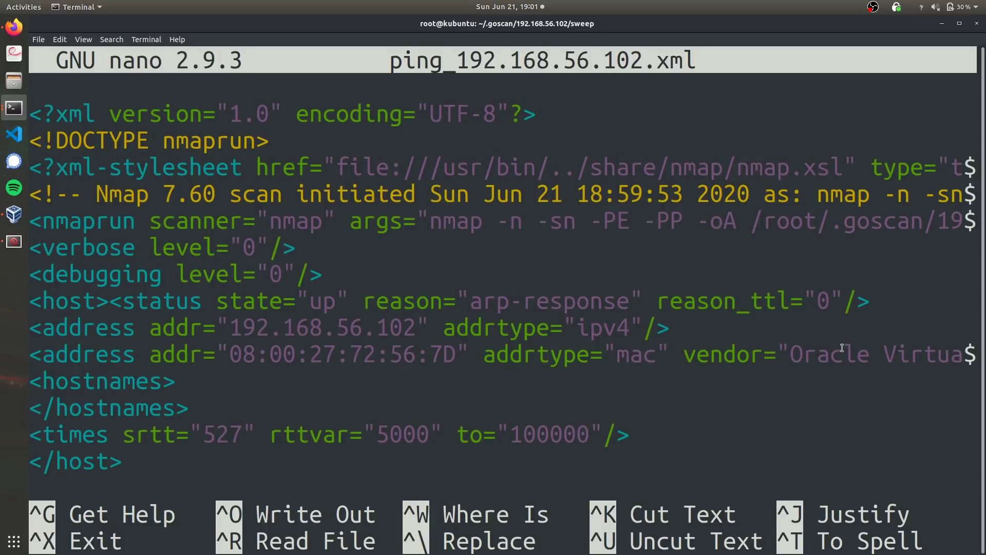
left_click_drag(218, 306, 844, 278)
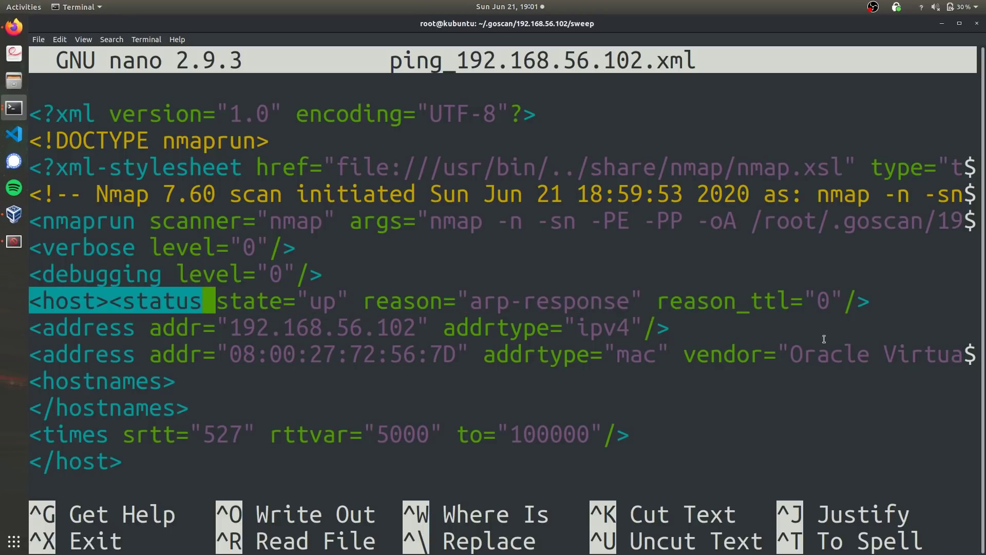
scroll(400, 394, "down", 5)
scroll(401, 395, "up", 5)
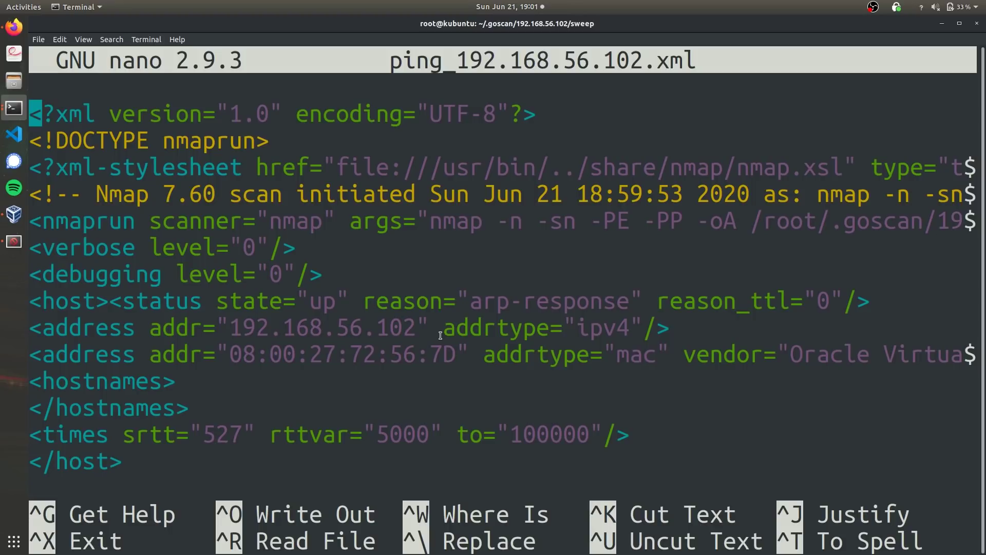
key("ctrl+x")
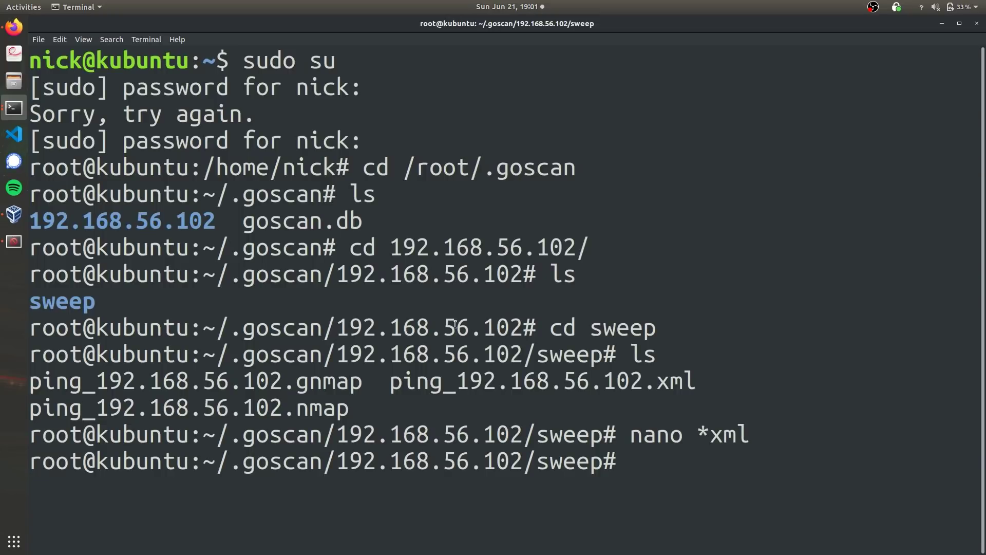
Return to the goscan terminal and enter the portscan command.
left_click(7, 114)
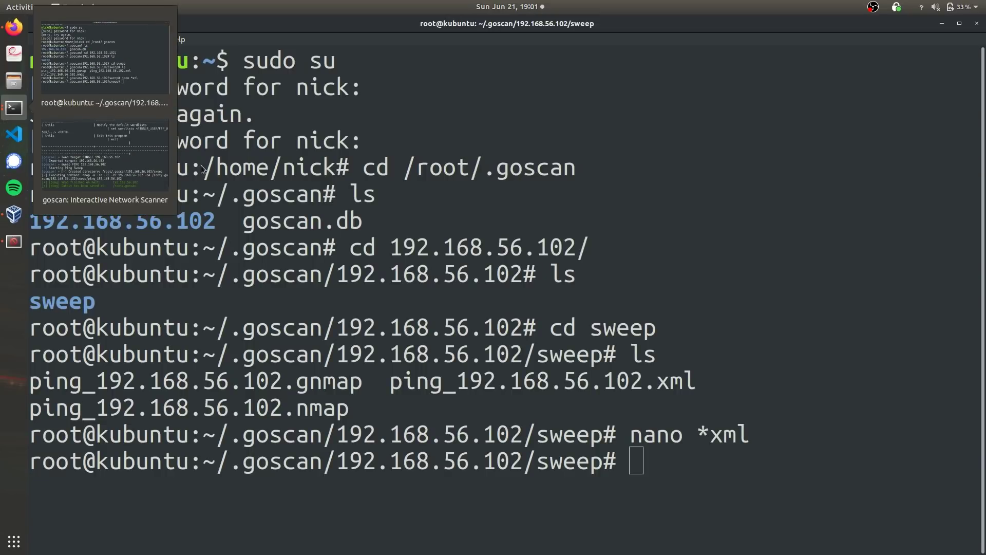
left_click(124, 173)
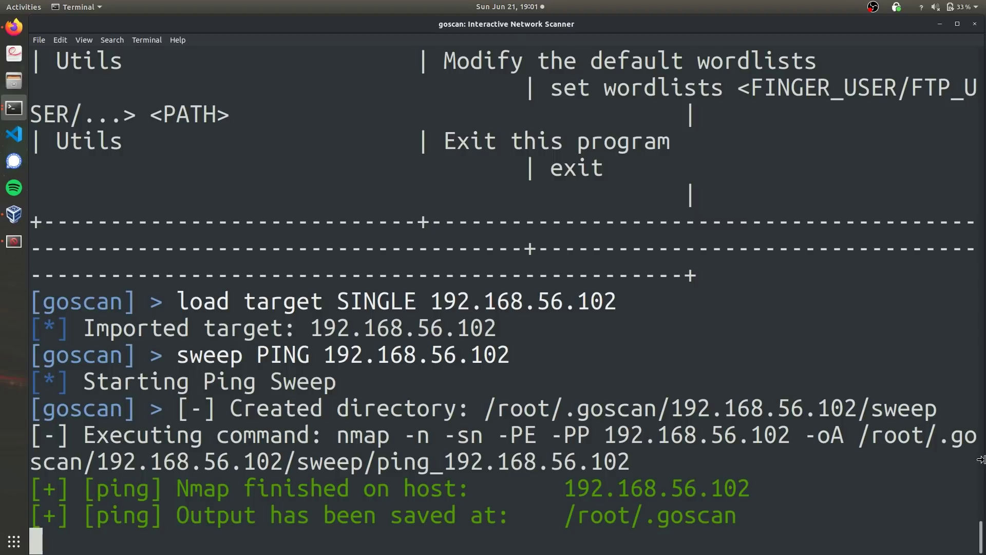
type("portscan")
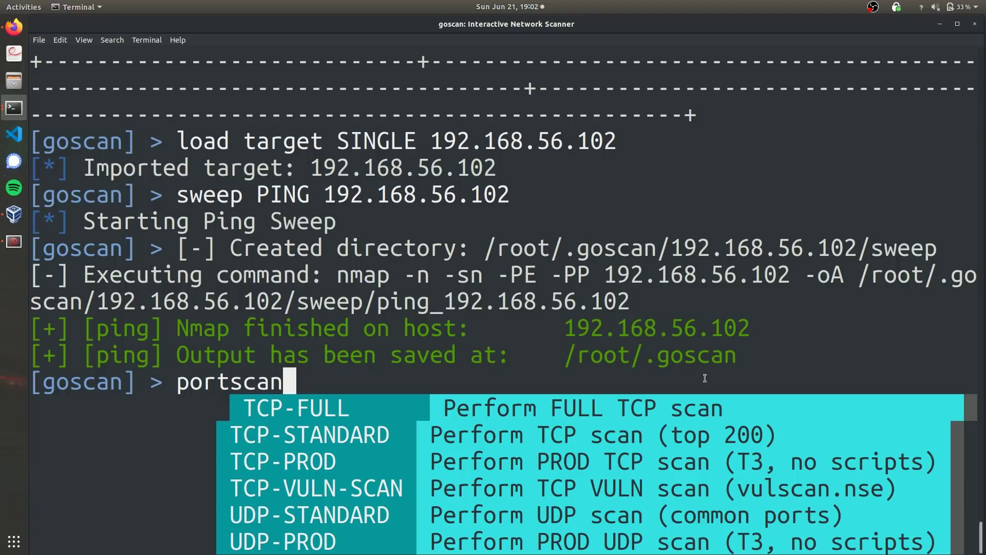
left_click_drag(302, 440, 475, 424)
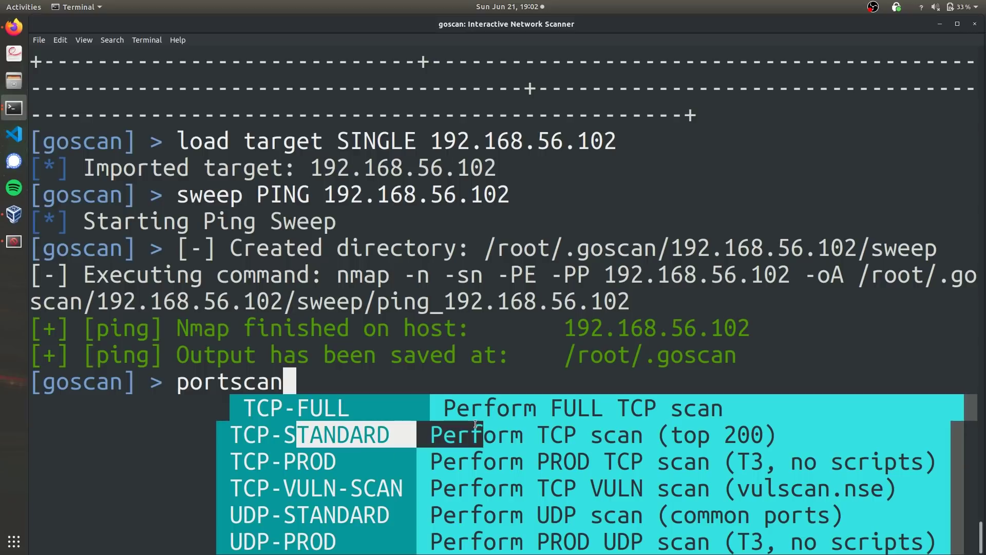
left_click(574, 441)
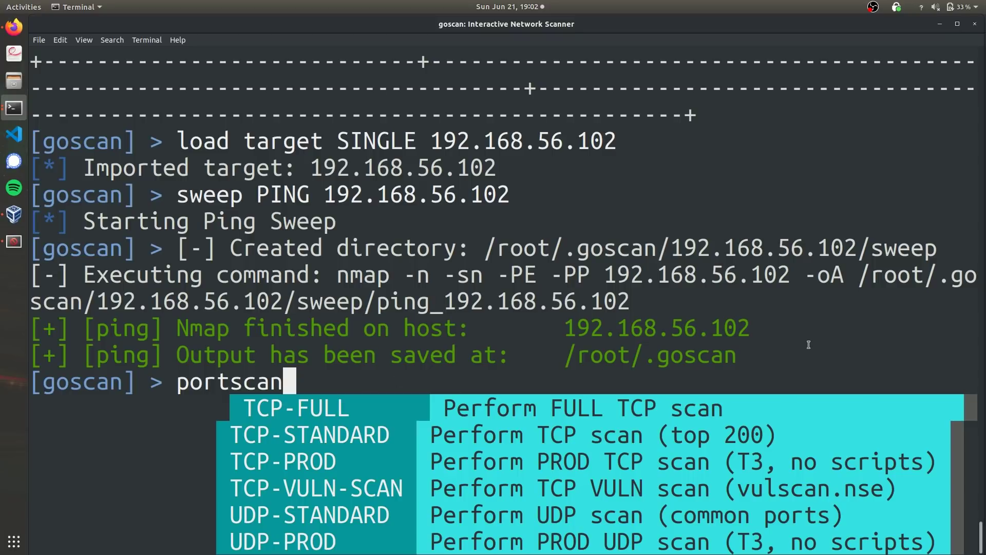
Run portscan TCP-STANDARD against target 192.168.56.102.
key("BackSpace")
type("TCP-Sta")
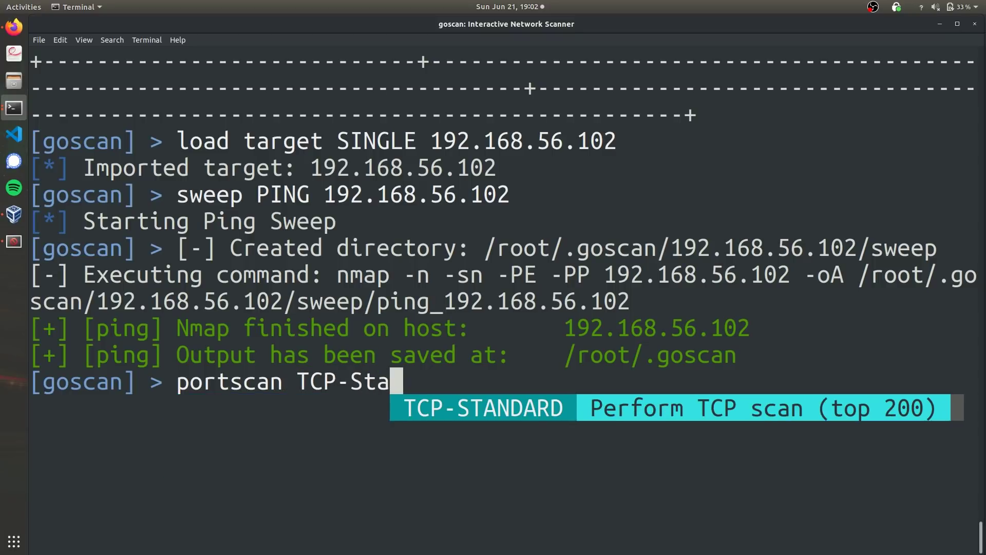
key("Tab")
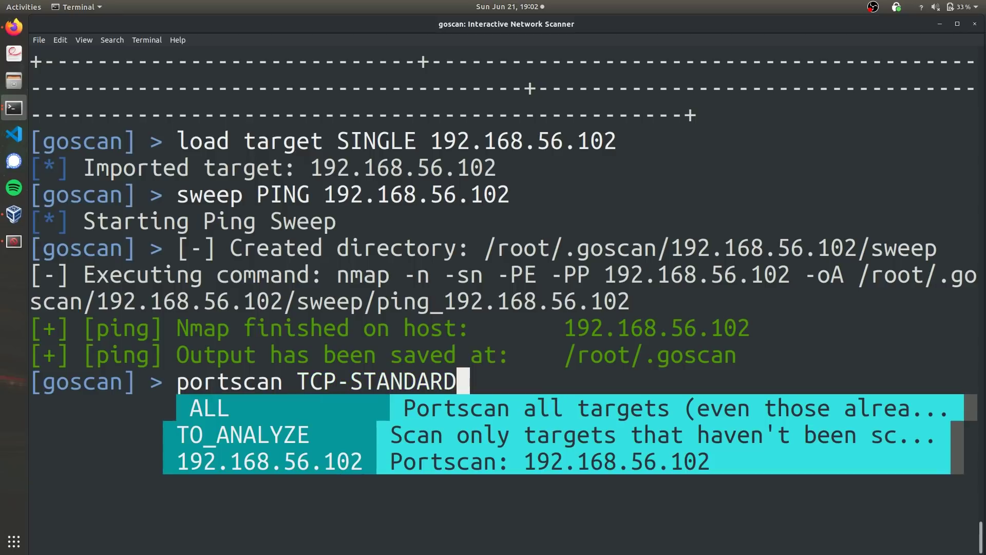
key("Tab")
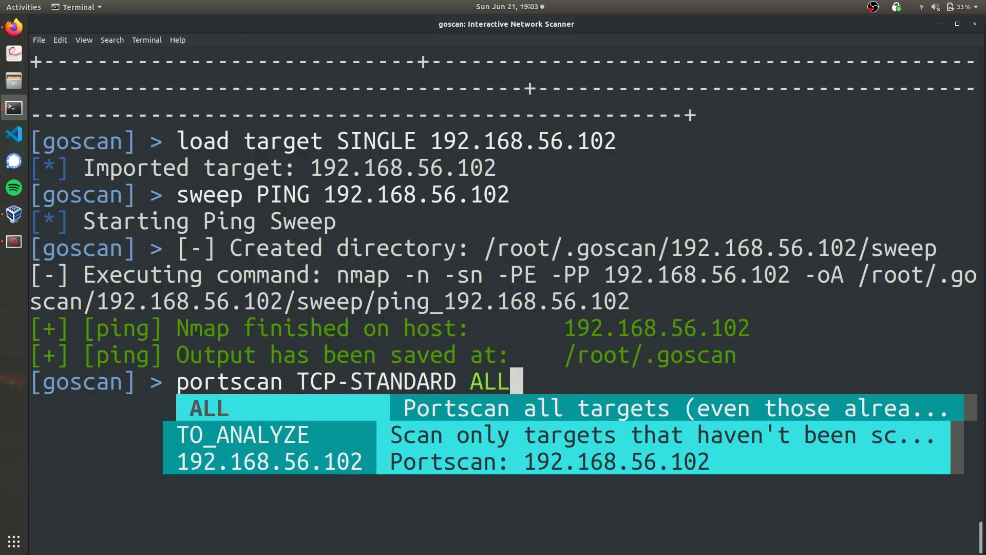
key("Tab")
key("Tab")
key("Return")
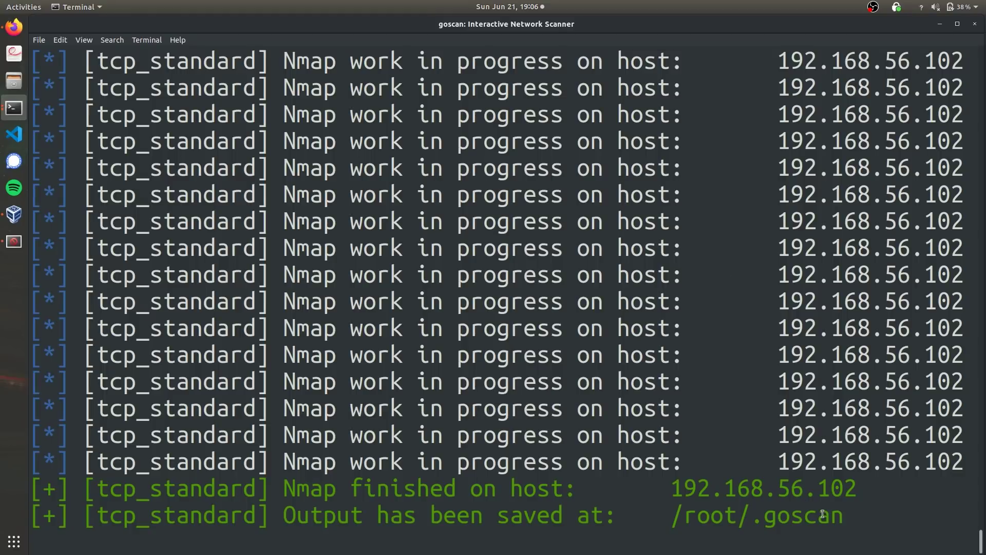
In the second root terminal, move up from the sweep folder to ~/.goscan.
key("alt+Tab")
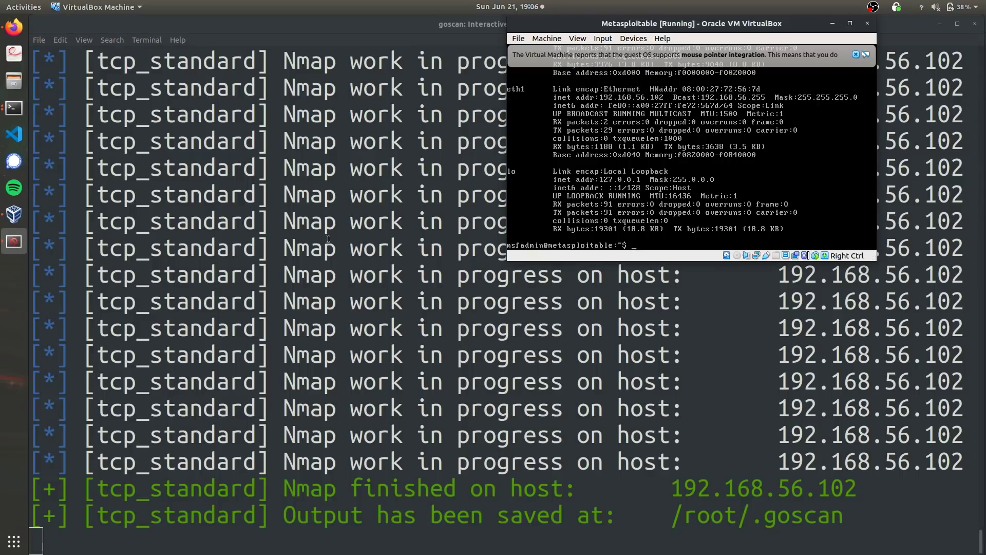
key("alt+Tab")
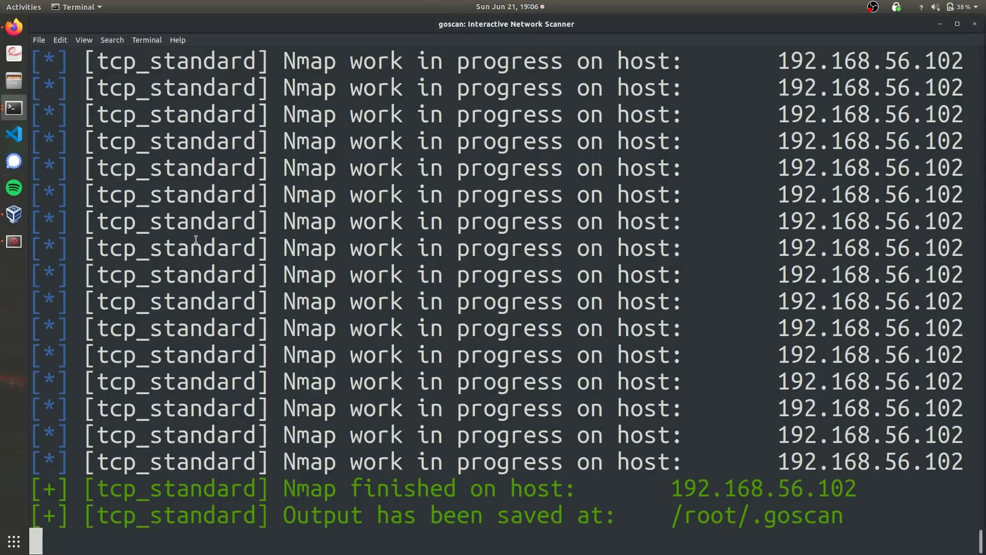
left_click(20, 108)
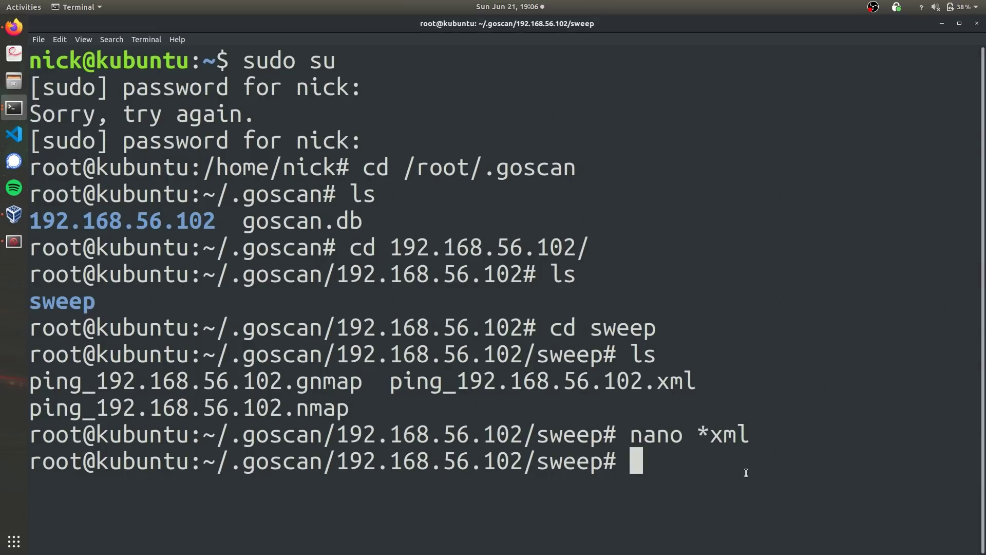
type("ls")
key("Return")
type("cd ..")
key("Return")
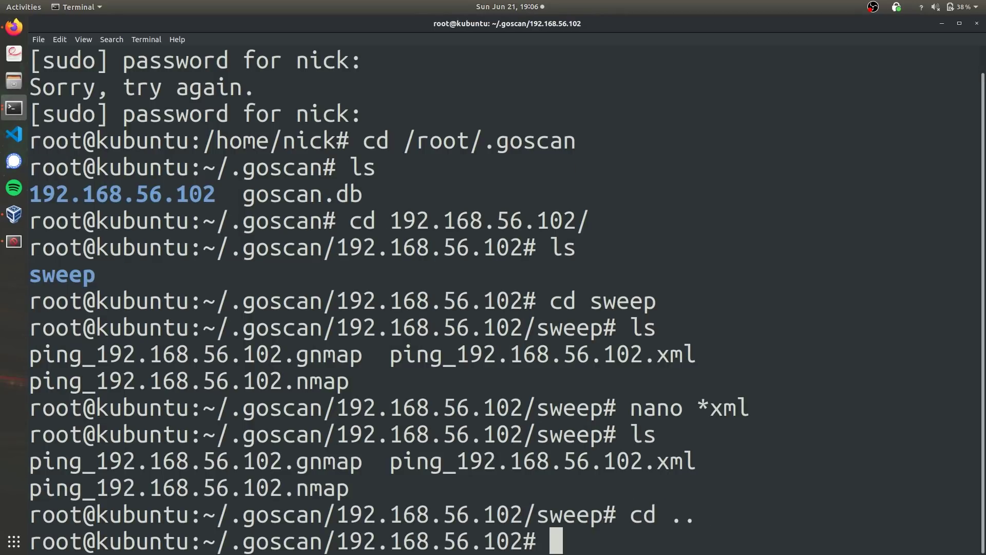
type("cd ..")
key("Return")
Enter 192.168.56.102/portscan and list the tcp_standard result files.
type("ls")
key("Return")
type("cd ")
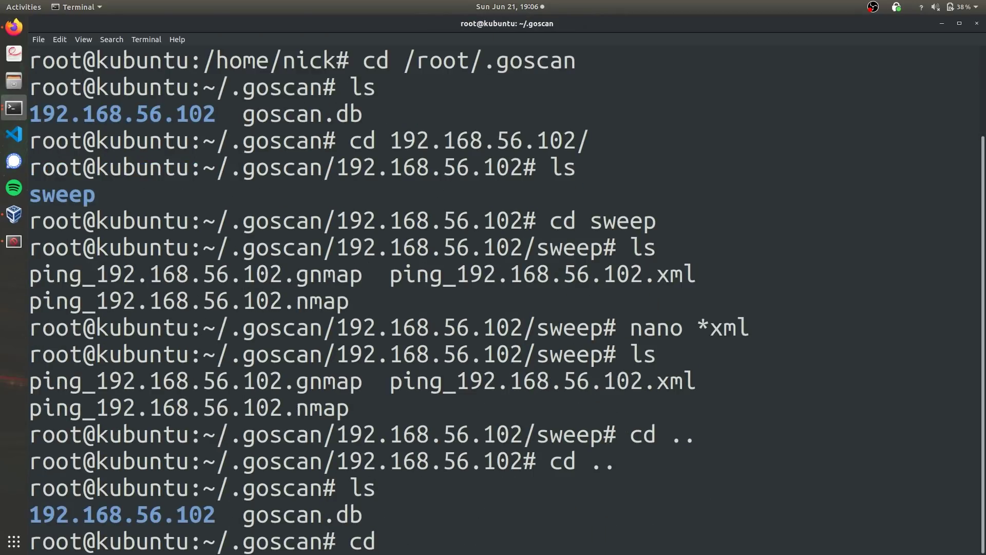
type("*102")
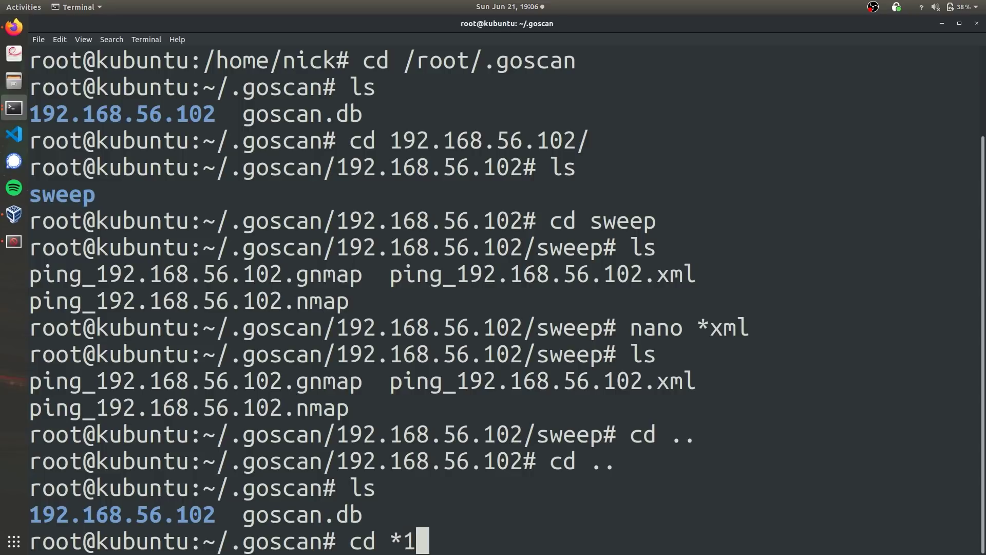
key("Return")
type("ls")
key("Return")
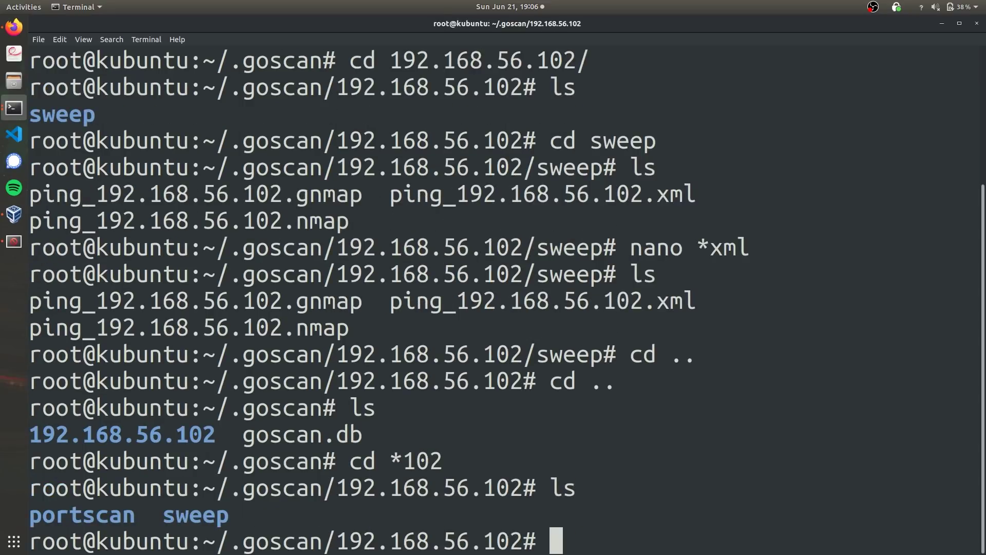
type("cd p")
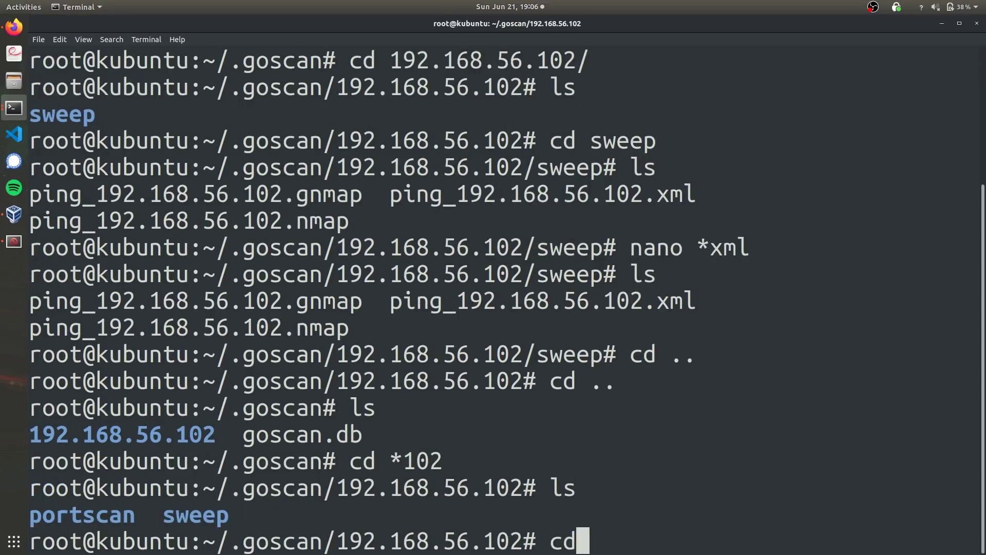
type("ort")
key("Tab")
key("Return")
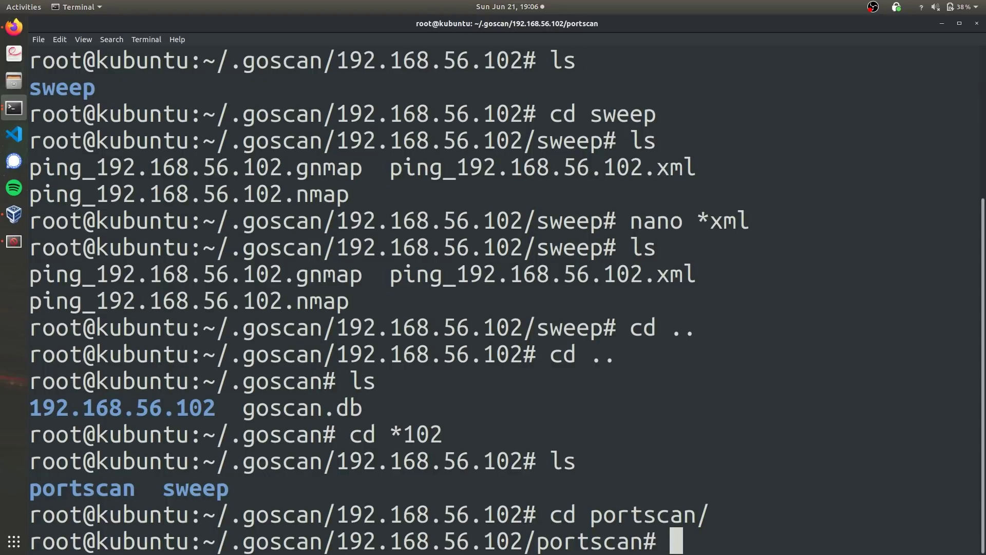
type("ls")
key("Return")
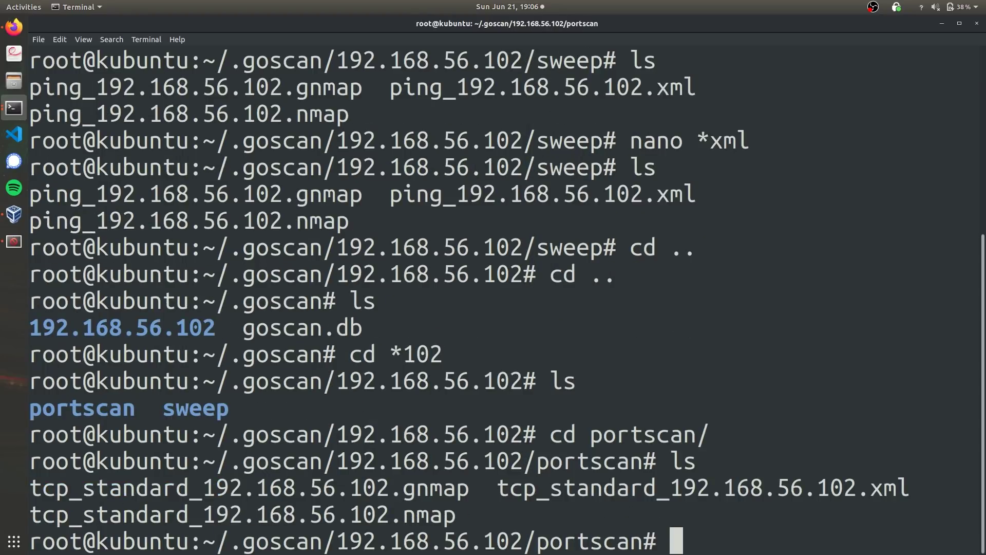
Shrink the terminal text and start the nano command for tcp_standard_192.168.56.102.xml.
type("vi")
key("BackSpace")
key("BackSpace")
key("BackSpace")
type("v")
key("BackSpace")
key("ctrl+minus")
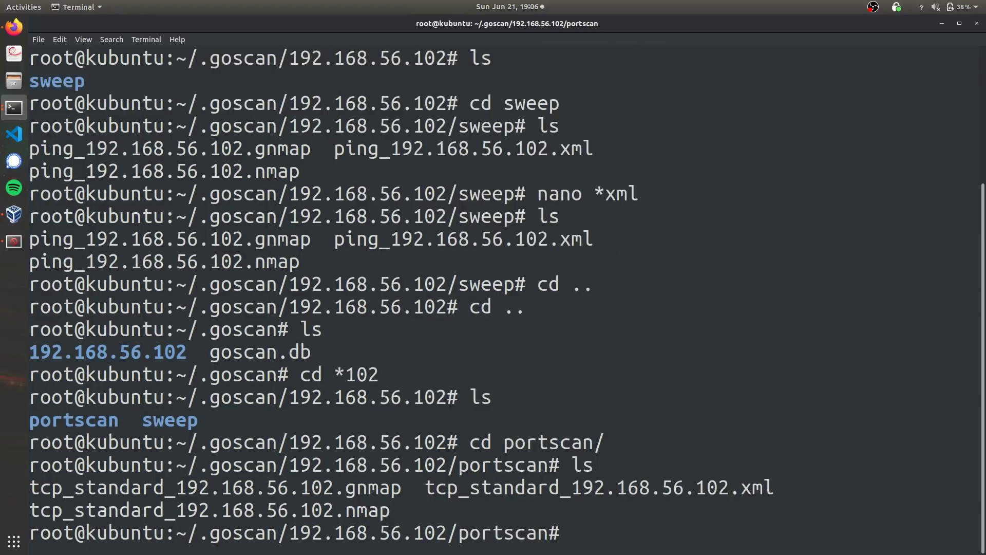
key("ctrl+minus")
type("n")
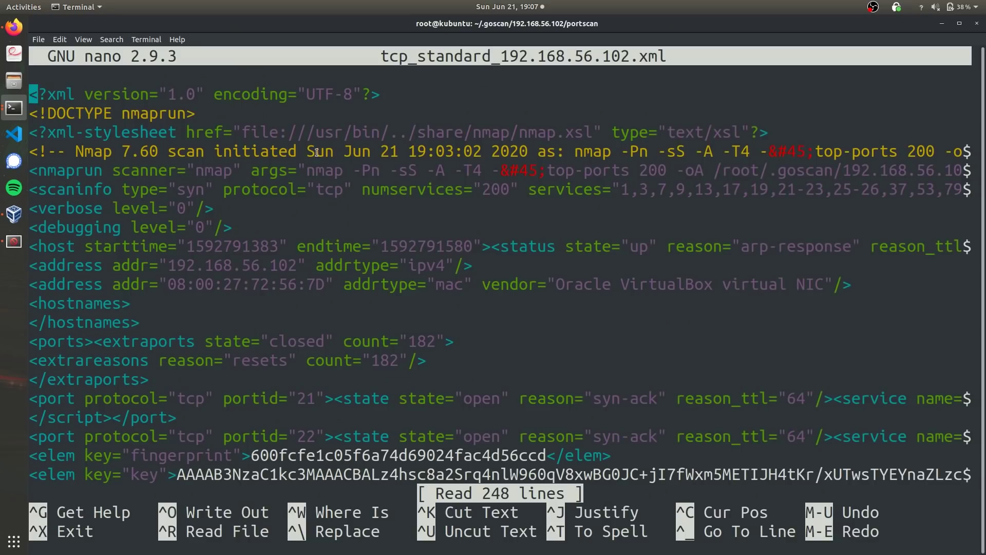
scroll(308, 244, "down", 15)
scroll(316, 247, "up", 8)
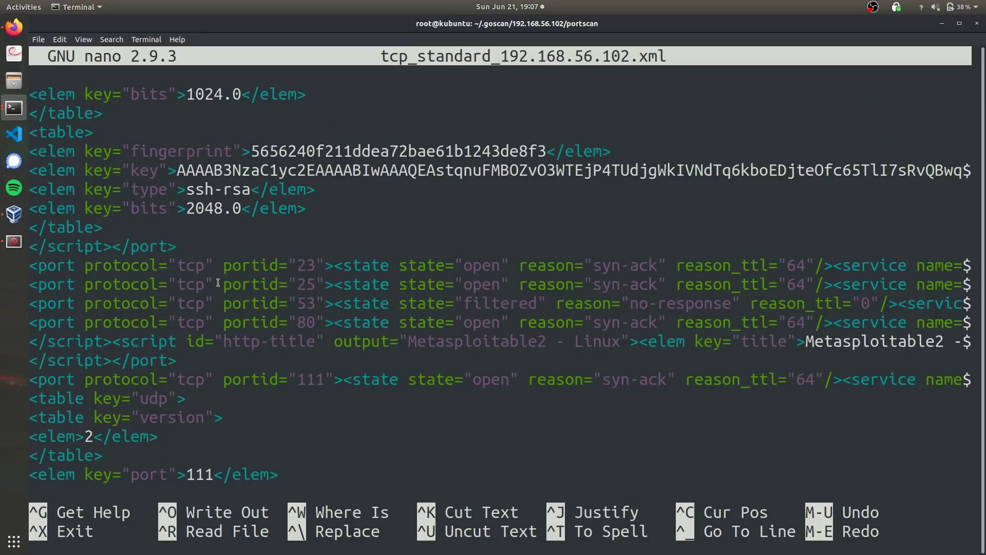
double_click(478, 262)
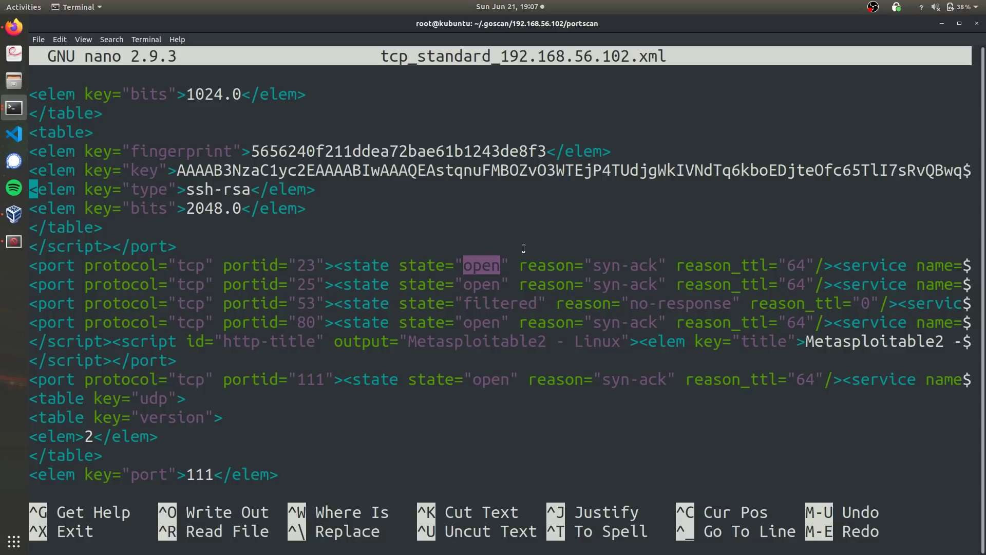
left_click(239, 288)
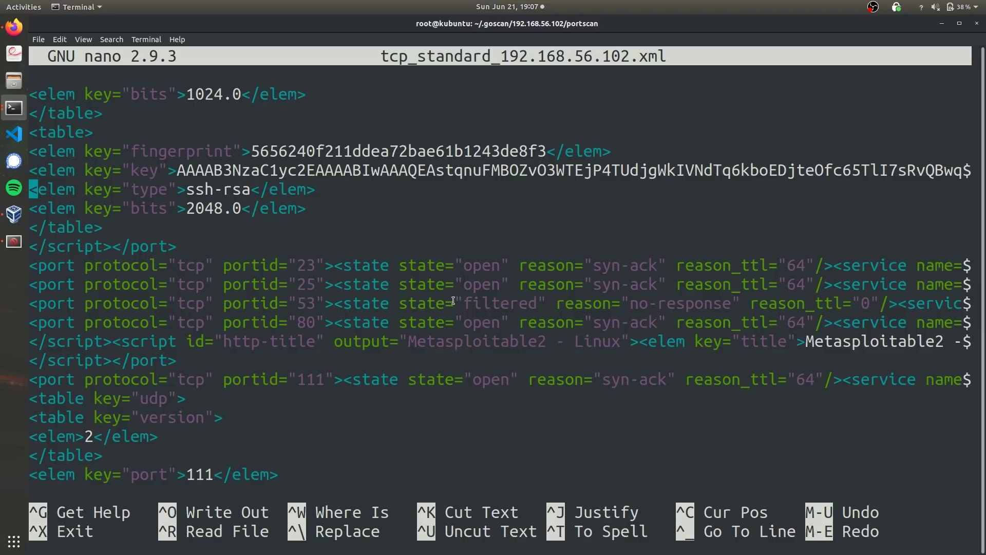
double_click(497, 305)
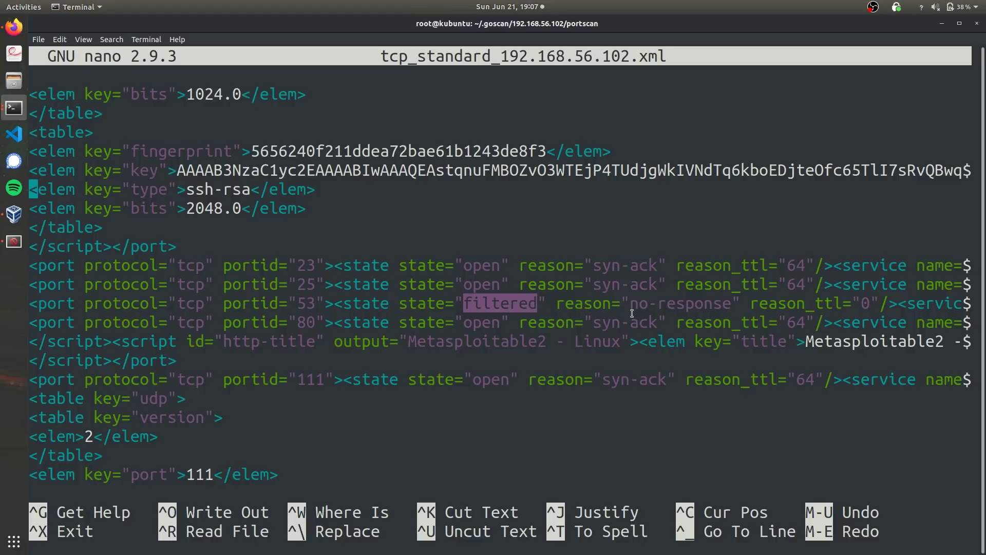
key("Down")
key("Down")
key("Down")
key("Down")
key("Down")
key("Down")
scroll(298, 423, "down", 12)
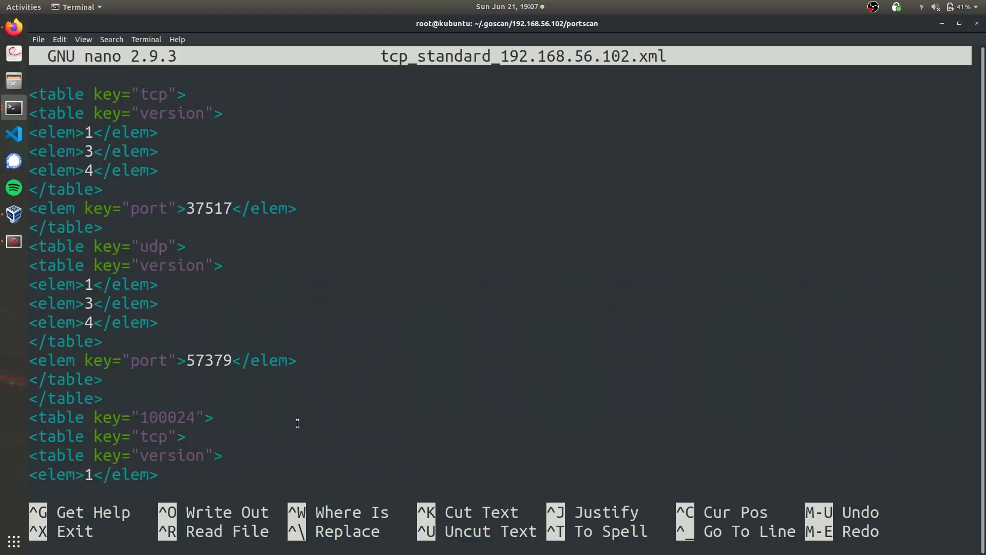
scroll(297, 423, "down", 15)
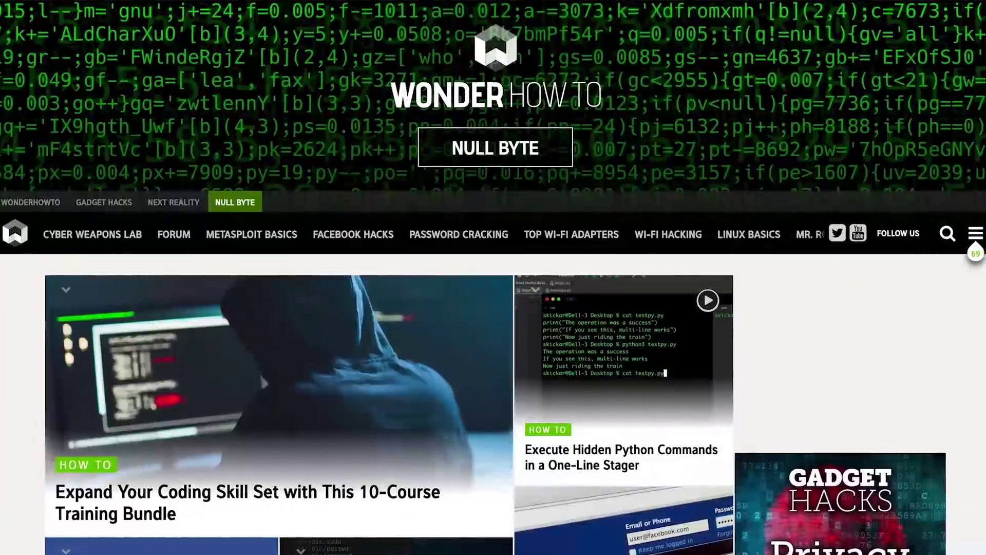
Scroll down the Null Byte homepage article list, where 'Use GoScan to Quickly Enumerate Networks & Services' appears.
scroll(493, 277, "down", 15)
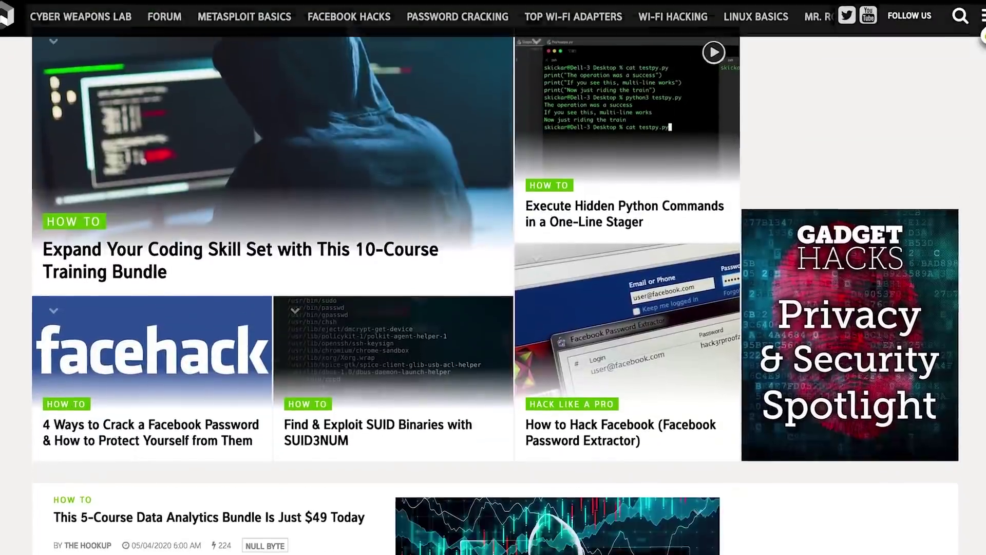
scroll(494, 277, "down", 15)
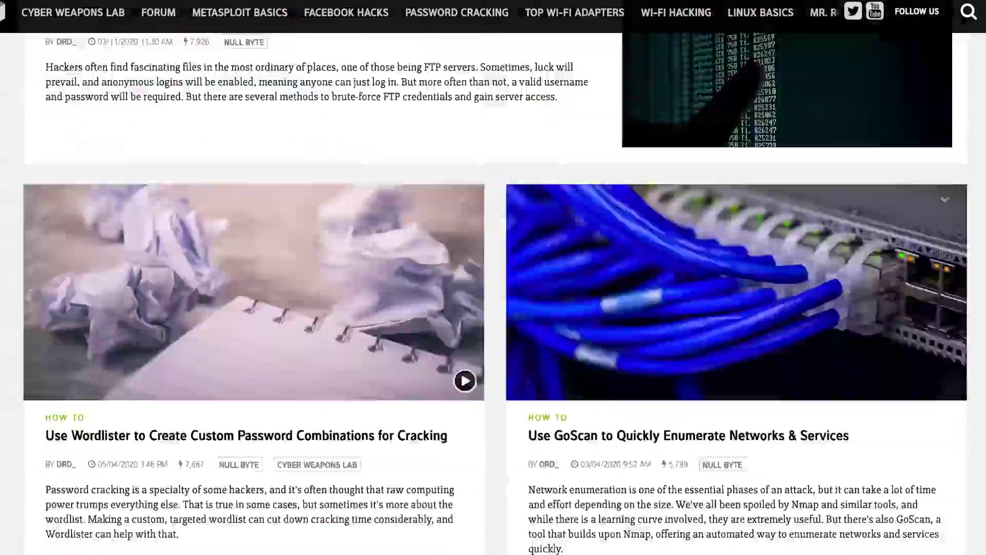